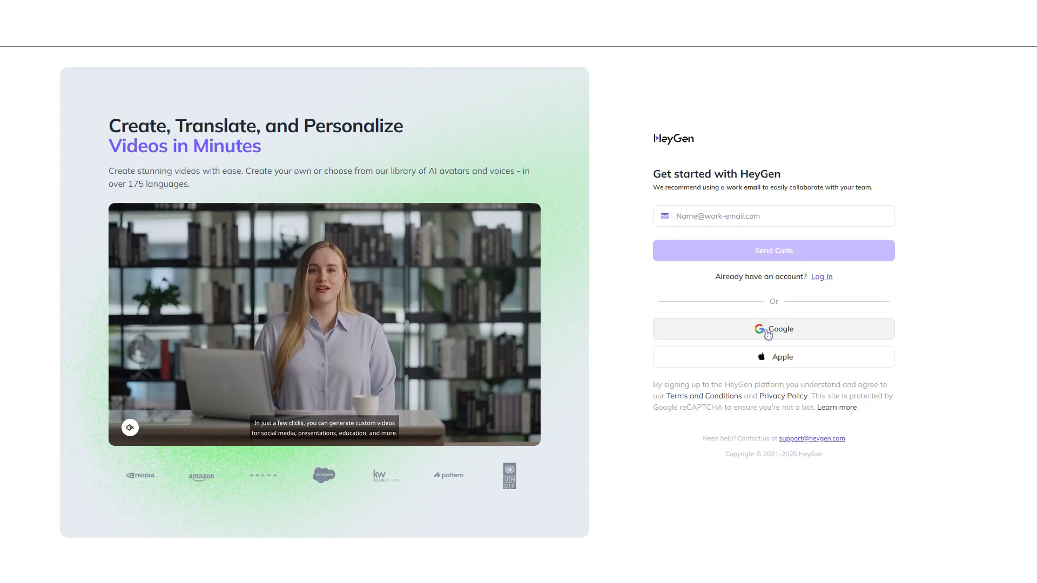
Sign up with a Google account and switch the plan pricing between monthly and yearly billing
{"action": "left_click", "coordinate": [766, 330]}
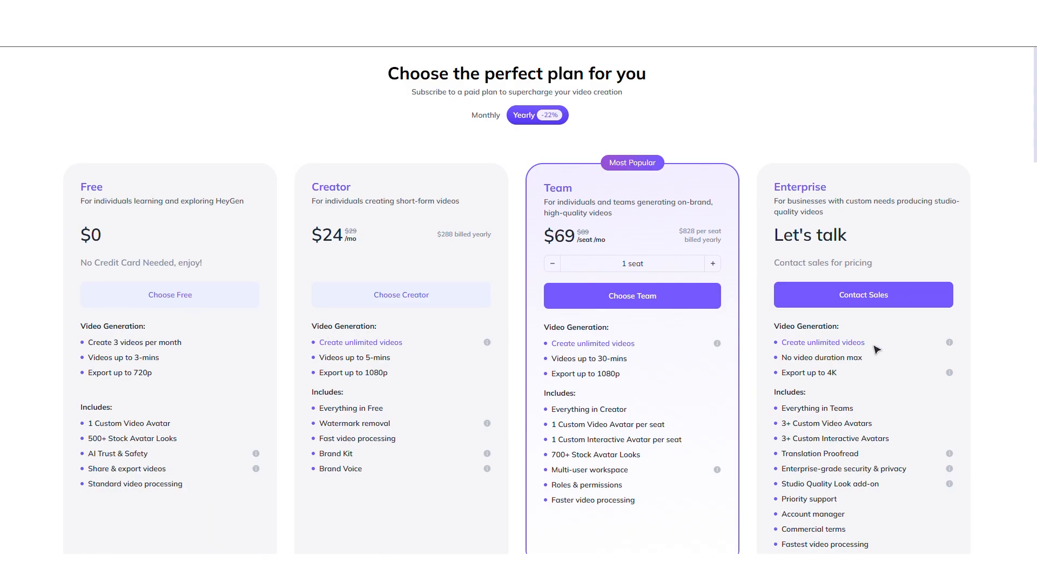
{"action": "left_click", "coordinate": [483, 116]}
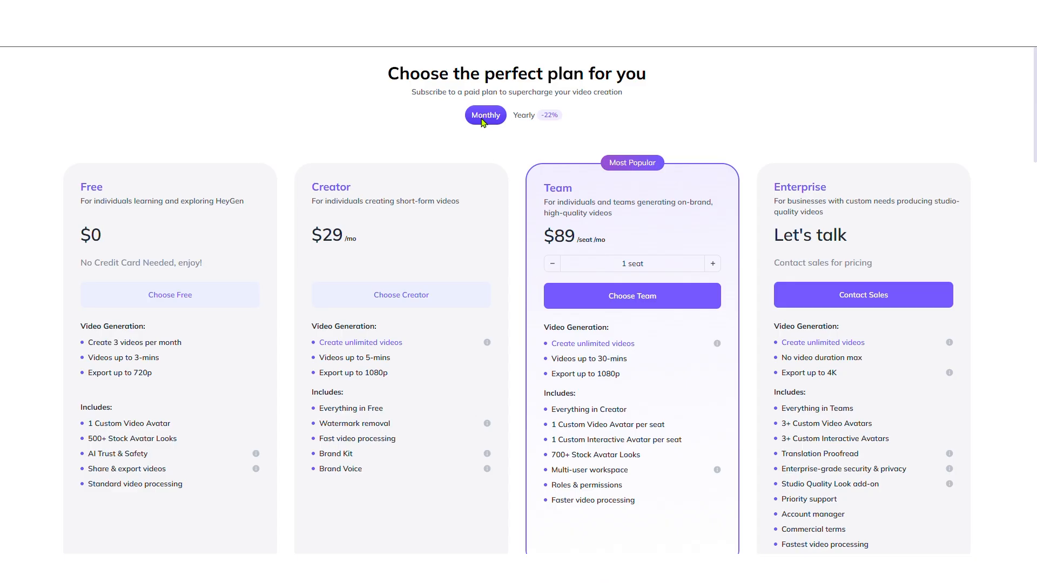
{"action": "left_click", "coordinate": [529, 120]}
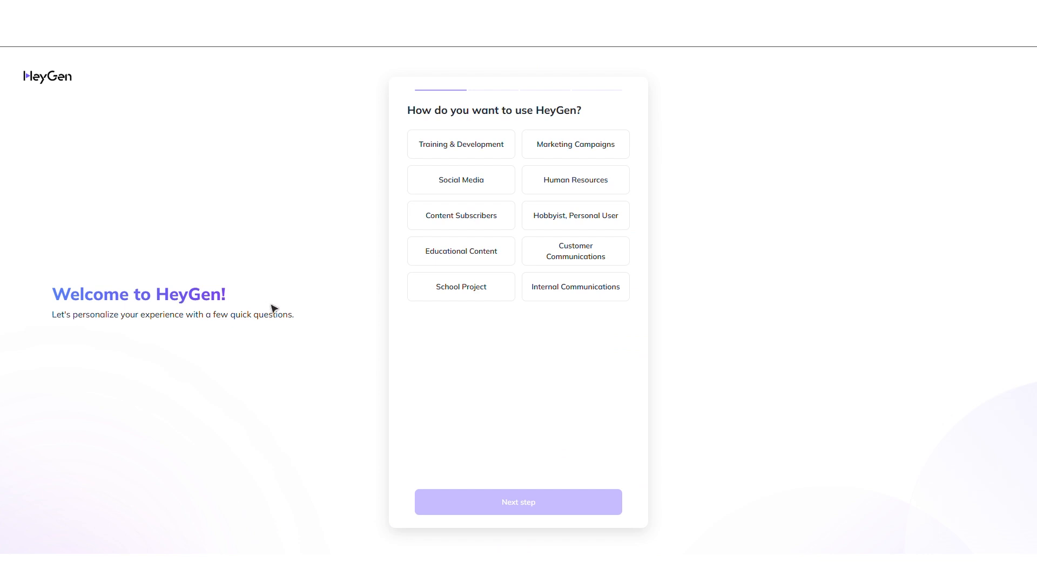
Answer the onboarding questions with Social Media, Creator and YouTube, then submit
{"action": "left_click", "coordinate": [475, 189]}
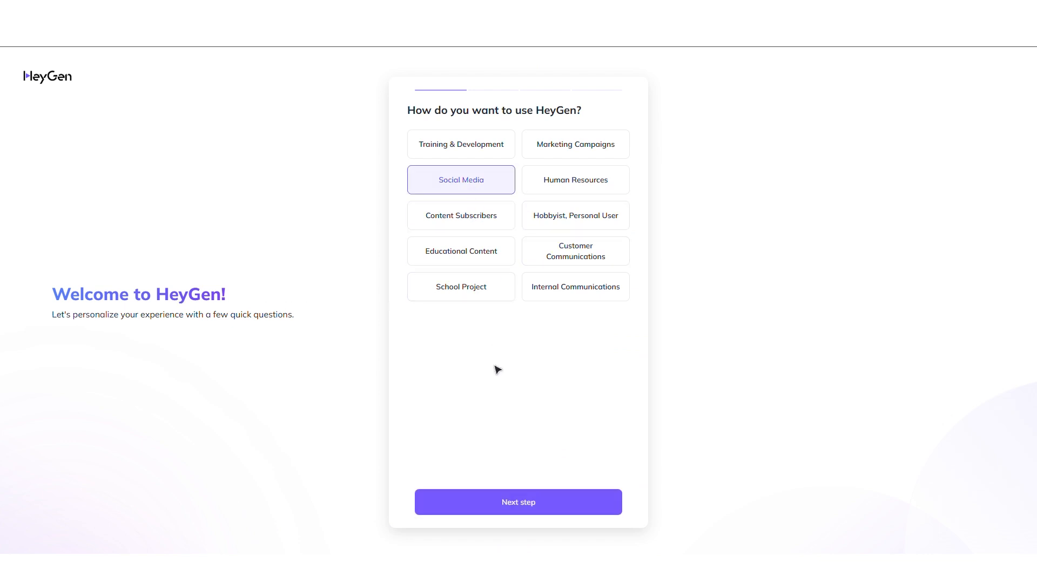
{"action": "left_click", "coordinate": [519, 512]}
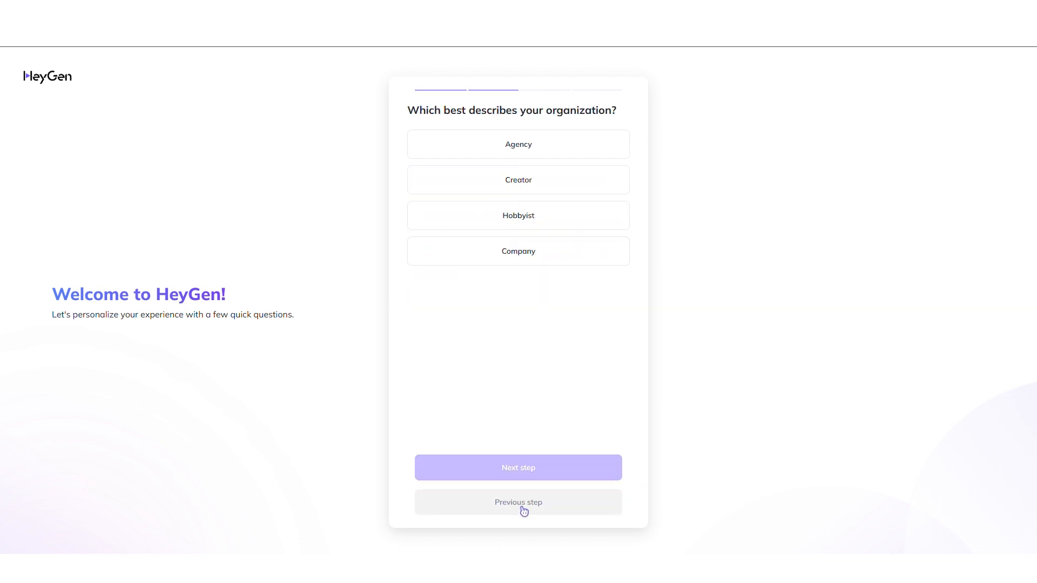
{"action": "left_click", "coordinate": [526, 190]}
{"action": "left_click", "coordinate": [556, 468]}
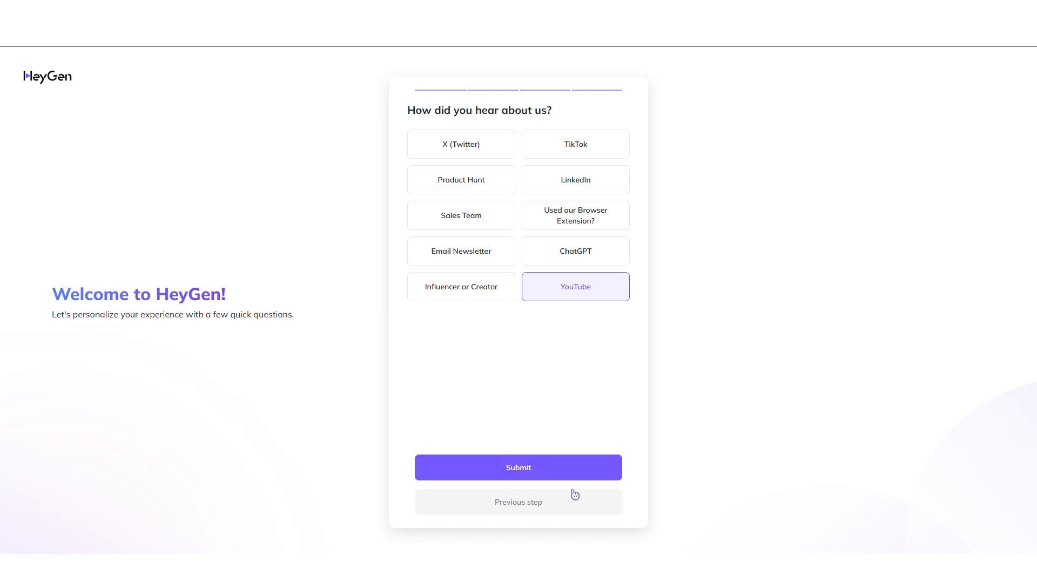
{"action": "left_click", "coordinate": [568, 477]}
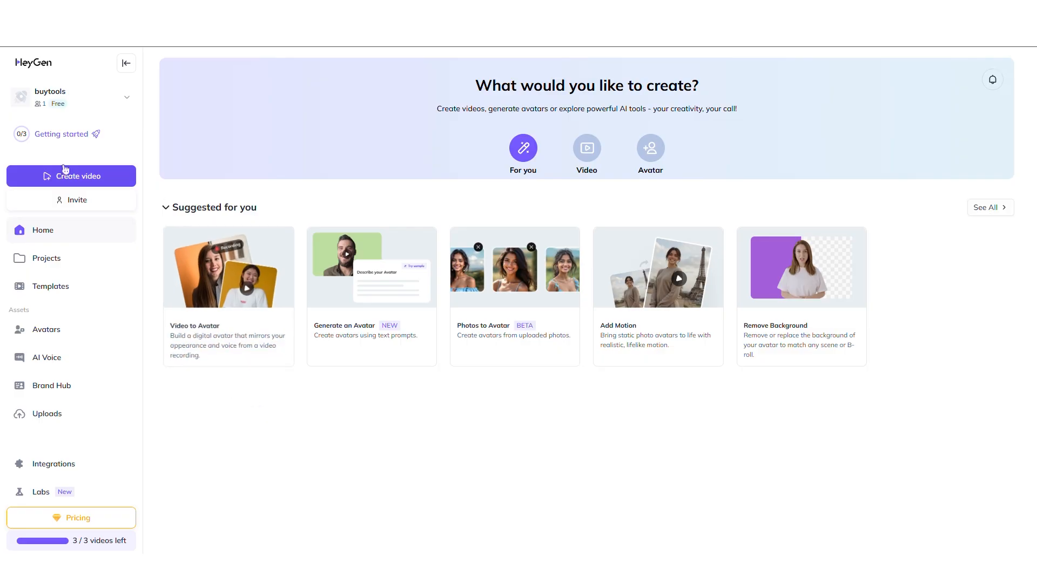
Open the template library and browse the available video templates
{"action": "left_click", "coordinate": [64, 281]}
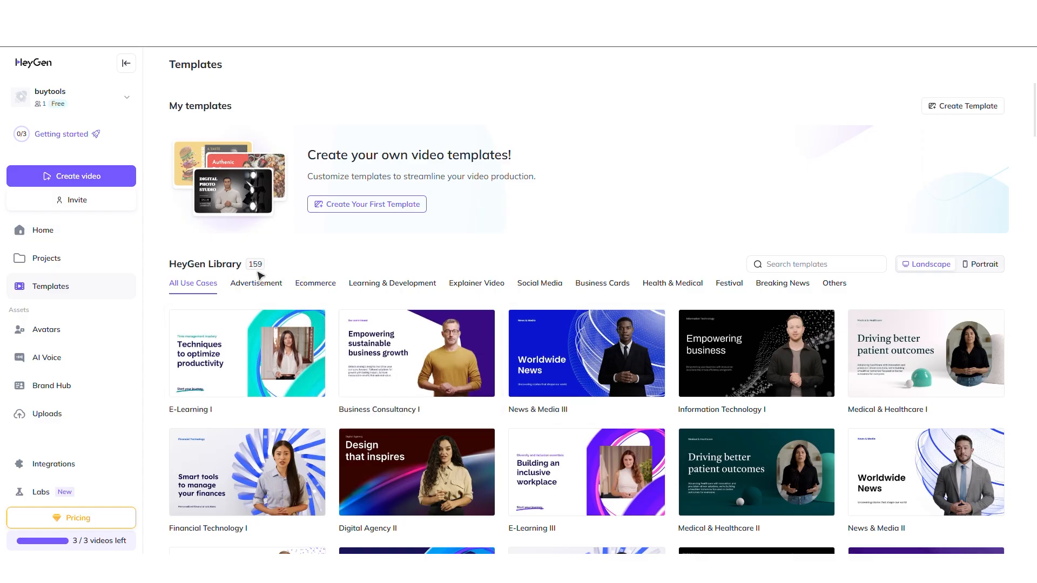
{"action": "scroll", "coordinate": [689, 368], "scroll_direction": "down", "scroll_amount": 2}
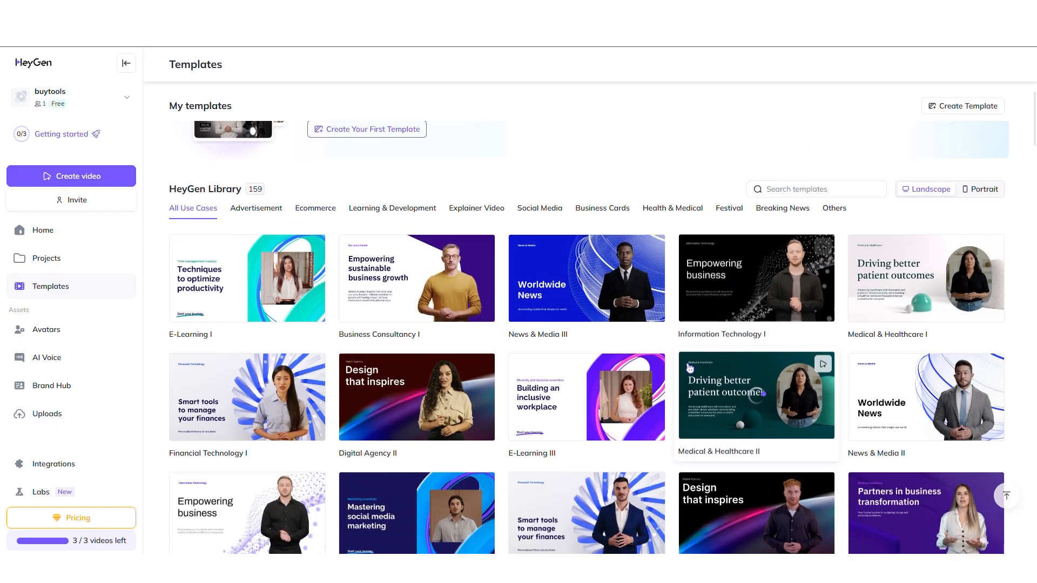
{"action": "scroll", "coordinate": [689, 368], "scroll_direction": "down", "scroll_amount": 2}
{"action": "scroll", "coordinate": [690, 369], "scroll_direction": "down", "scroll_amount": 3}
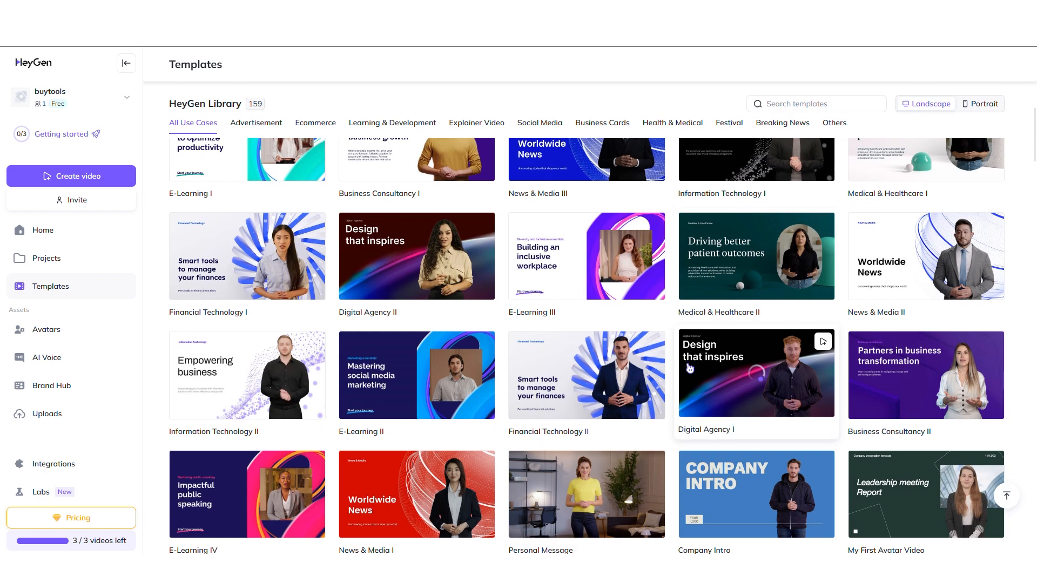
{"action": "scroll", "coordinate": [689, 369], "scroll_direction": "down", "scroll_amount": 7}
{"action": "scroll", "coordinate": [689, 368], "scroll_direction": "down", "scroll_amount": 12}
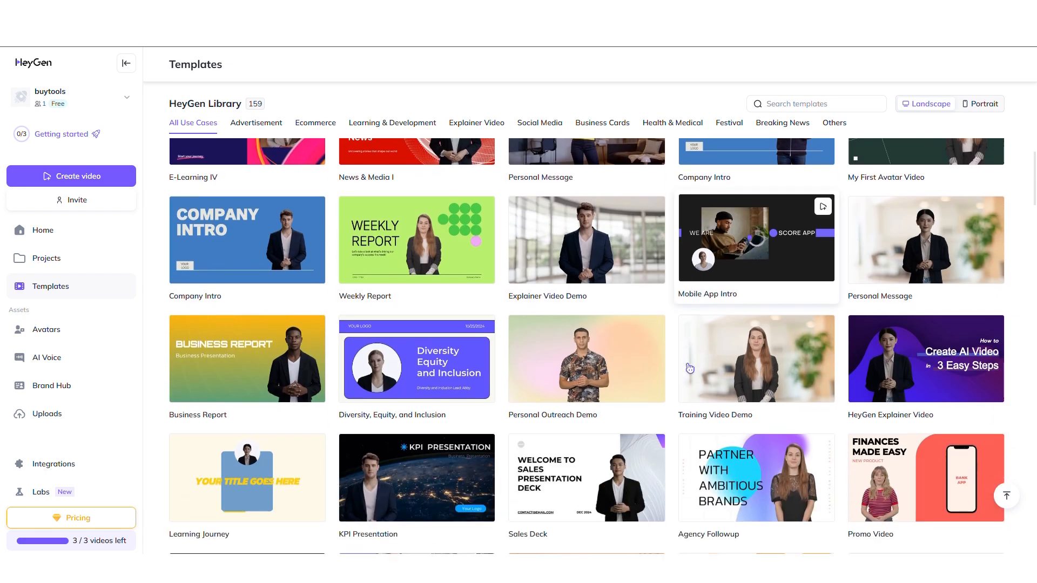
{"action": "scroll", "coordinate": [689, 368], "scroll_direction": "up", "scroll_amount": 12}
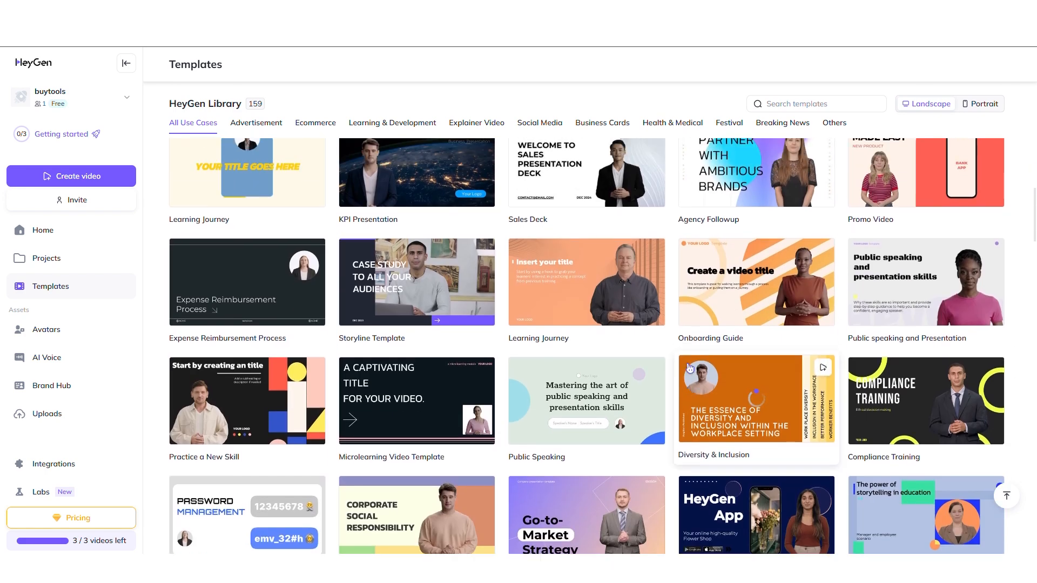
{"action": "scroll", "coordinate": [690, 368], "scroll_direction": "up", "scroll_amount": 8}
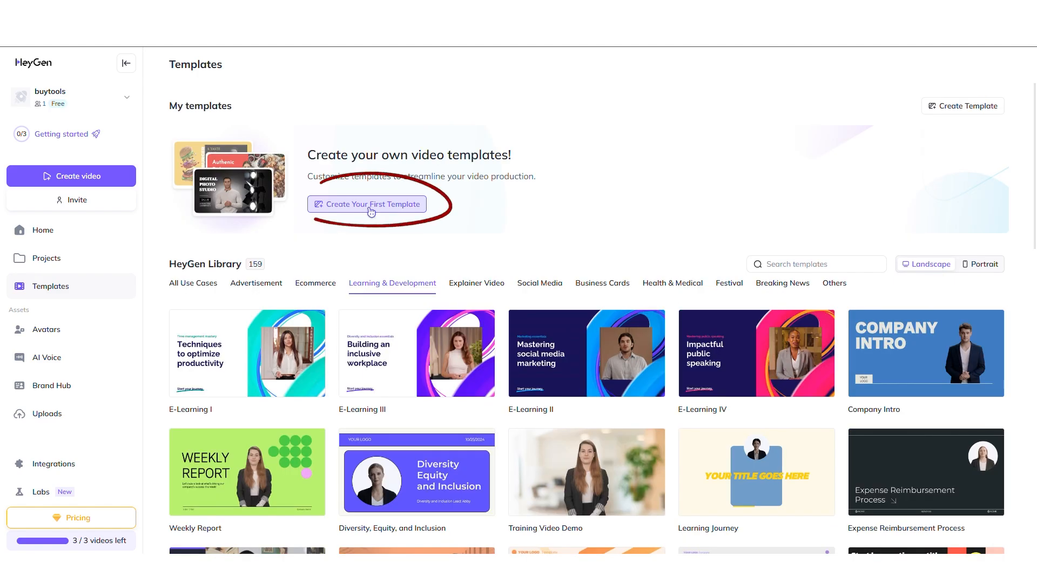
Open the Avatars page and browse the public avatars
{"action": "left_click", "coordinate": [372, 211]}
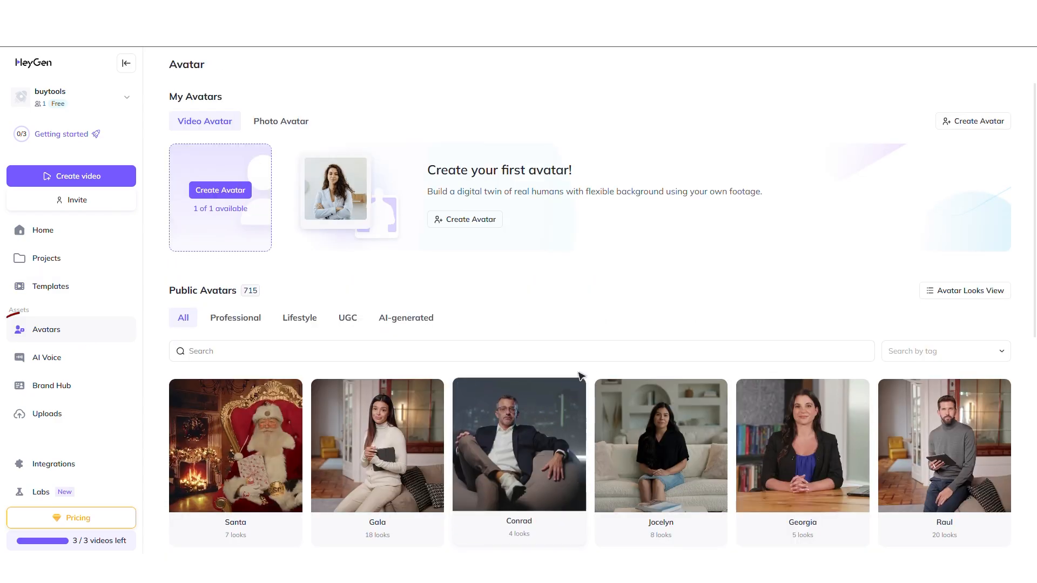
{"action": "scroll", "coordinate": [618, 372], "scroll_direction": "down", "scroll_amount": 7}
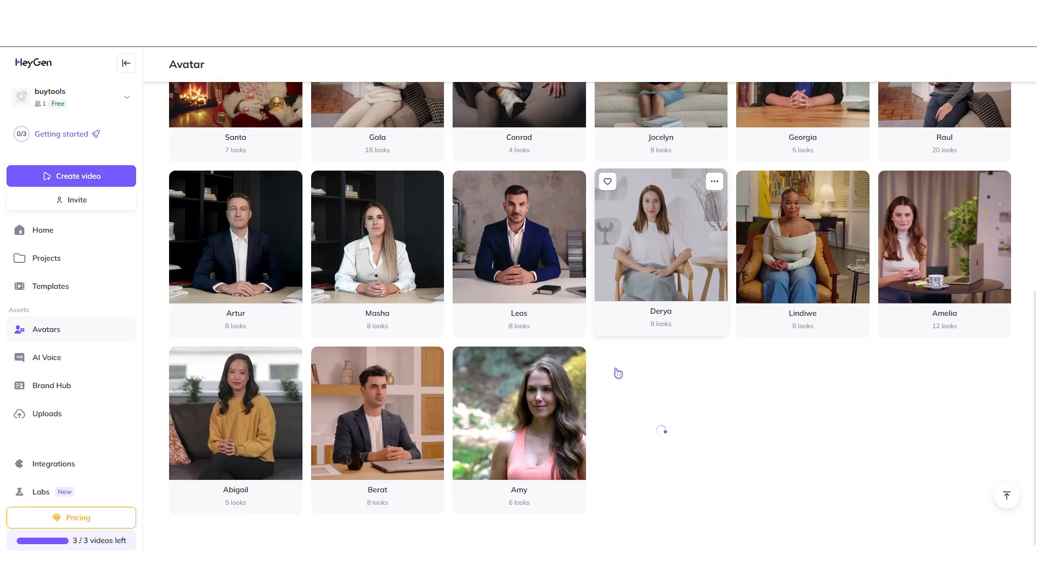
{"action": "scroll", "coordinate": [617, 373], "scroll_direction": "down", "scroll_amount": 8}
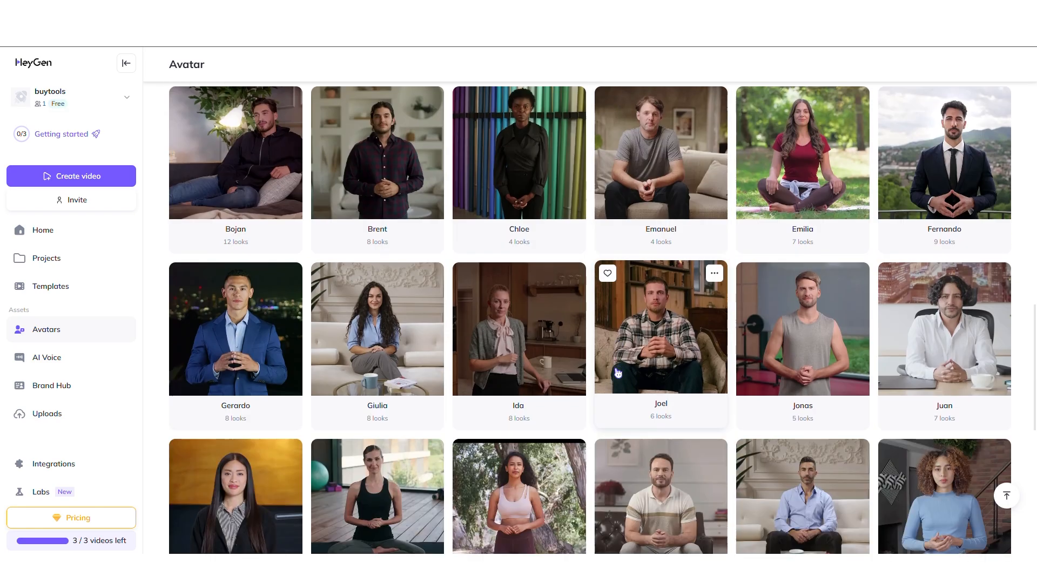
{"action": "scroll", "coordinate": [617, 372], "scroll_direction": "down", "scroll_amount": 6}
{"action": "scroll", "coordinate": [324, 373], "scroll_direction": "up", "scroll_amount": 20}
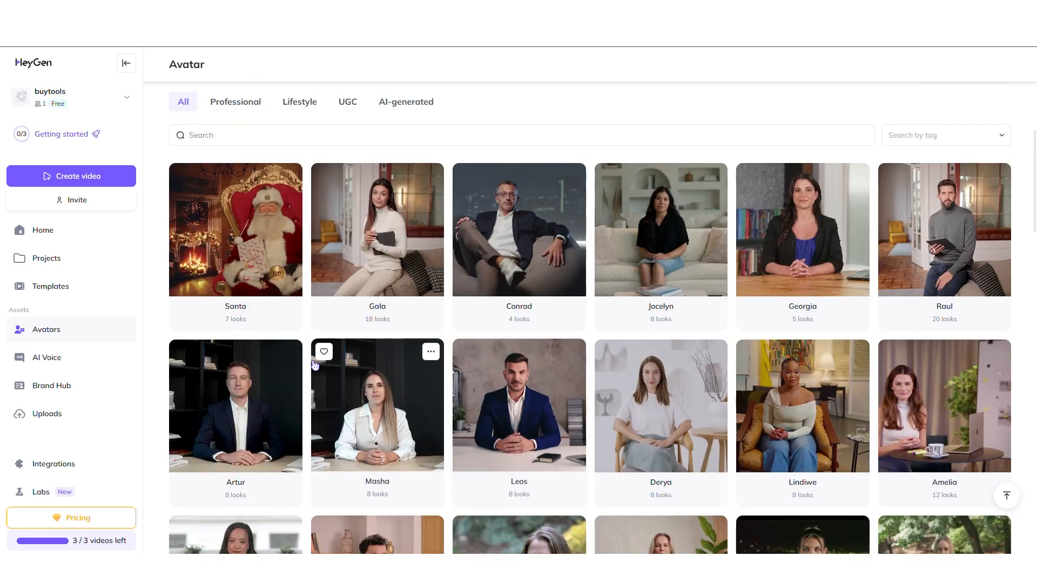
Open Artur's avatar looks, preview the Artur Sofa Causal Side look, and open it for editing
{"action": "left_click", "coordinate": [243, 425]}
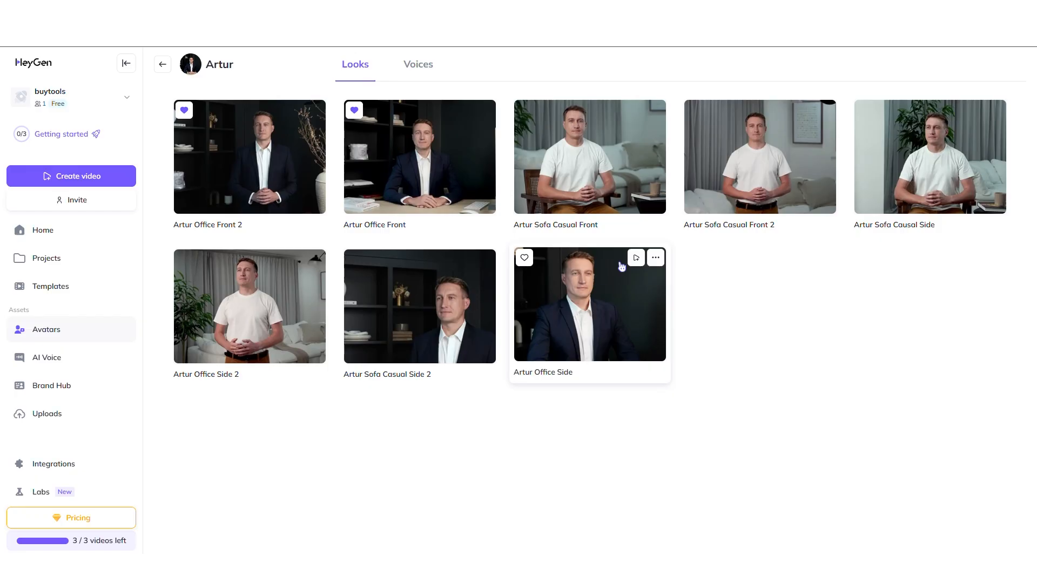
{"action": "left_click", "coordinate": [251, 194]}
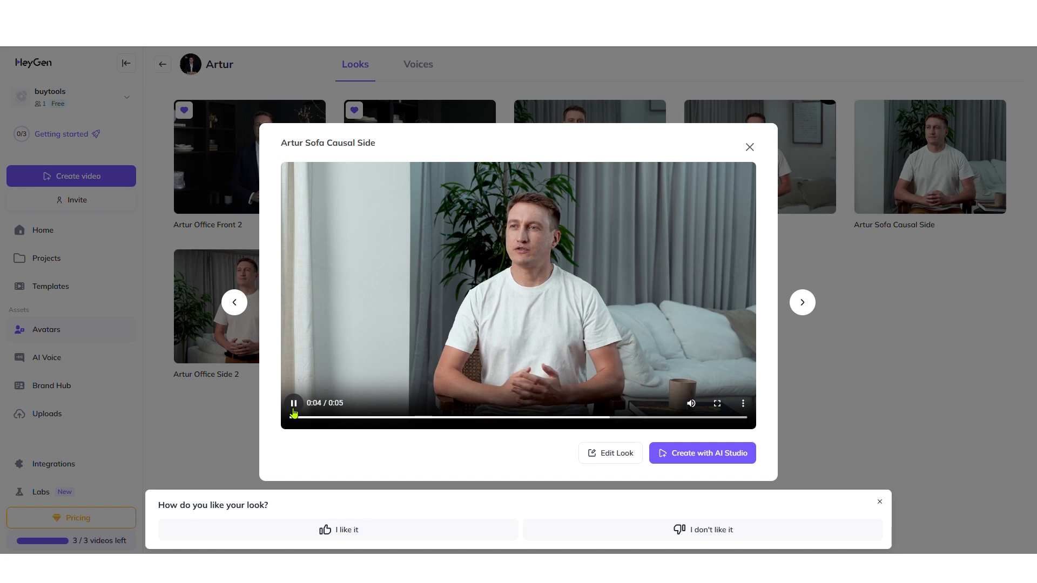
{"action": "left_click", "coordinate": [656, 461]}
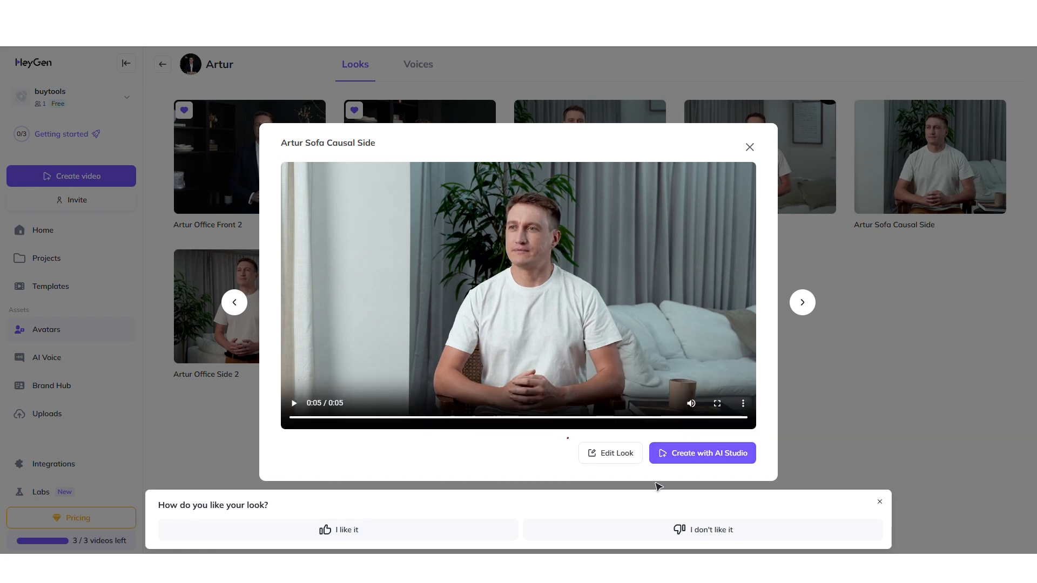
{"action": "left_click", "coordinate": [615, 459]}
Try the Close-up and Circle views, keep Close-up, and page through the outfit options
{"action": "scroll", "coordinate": [960, 419], "scroll_direction": "down", "scroll_amount": 1}
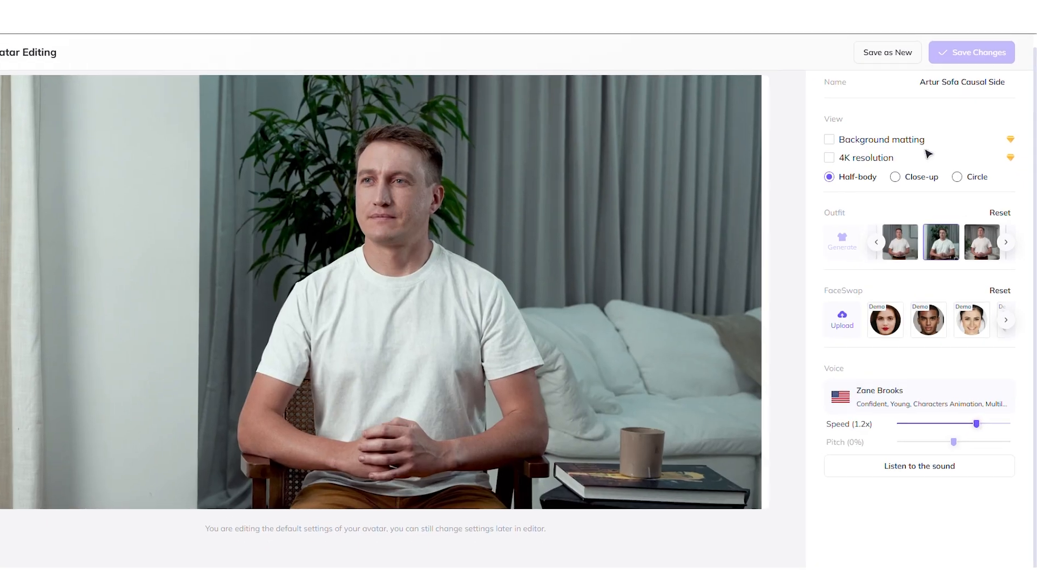
{"action": "left_click", "coordinate": [902, 182]}
{"action": "left_click", "coordinate": [961, 182]}
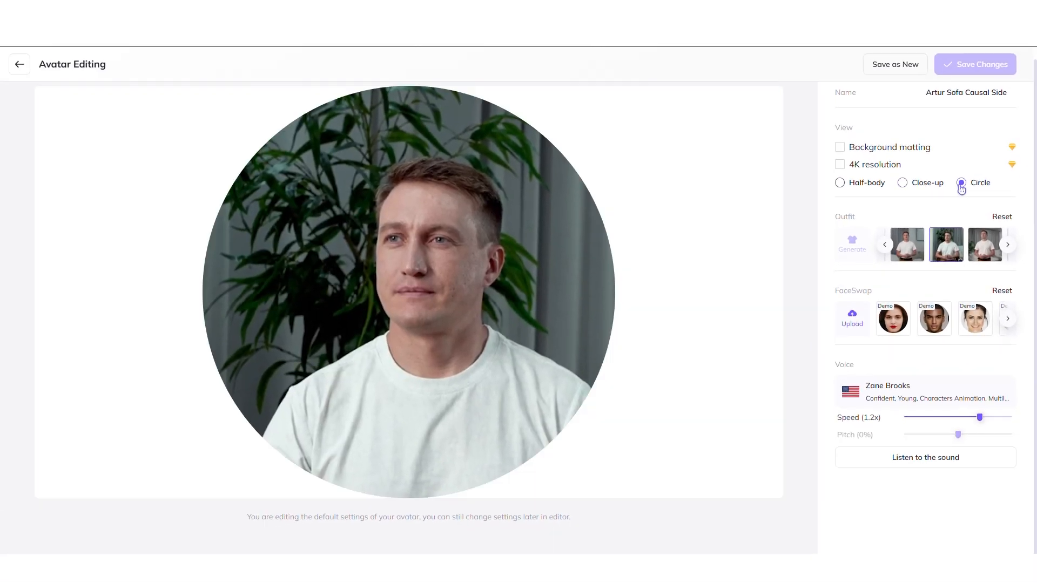
{"action": "left_click", "coordinate": [915, 186]}
{"action": "left_click", "coordinate": [1008, 245]}
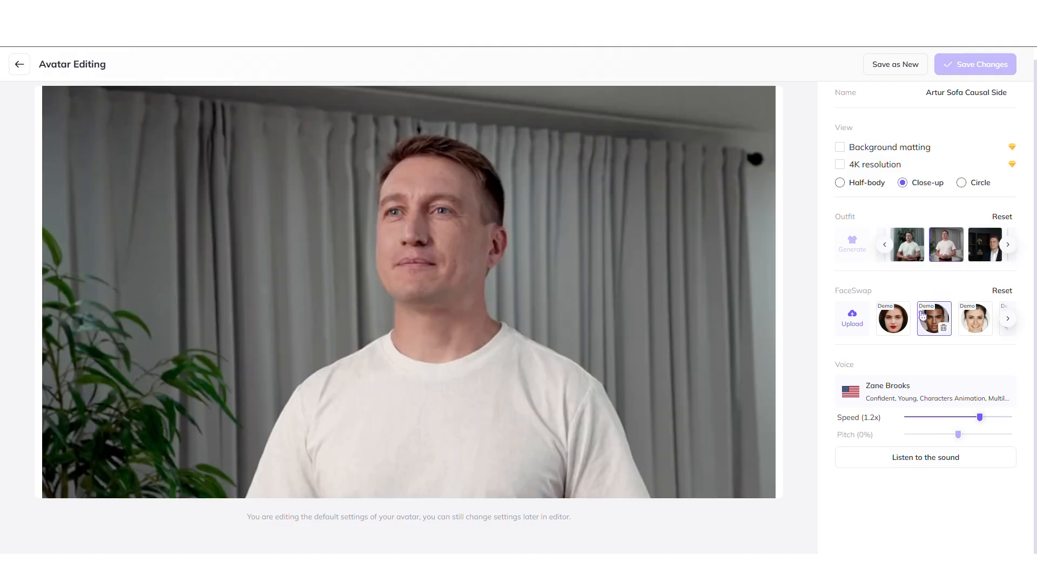
Apply a demo FaceSwap face to the avatar and save the look as new
{"action": "left_click", "coordinate": [933, 319]}
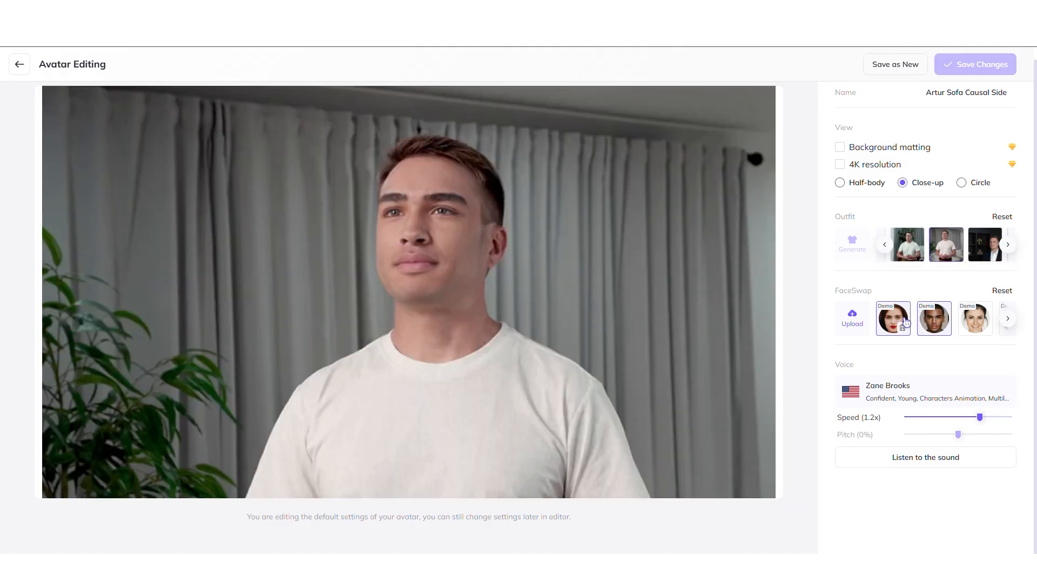
{"action": "left_click", "coordinate": [1006, 325]}
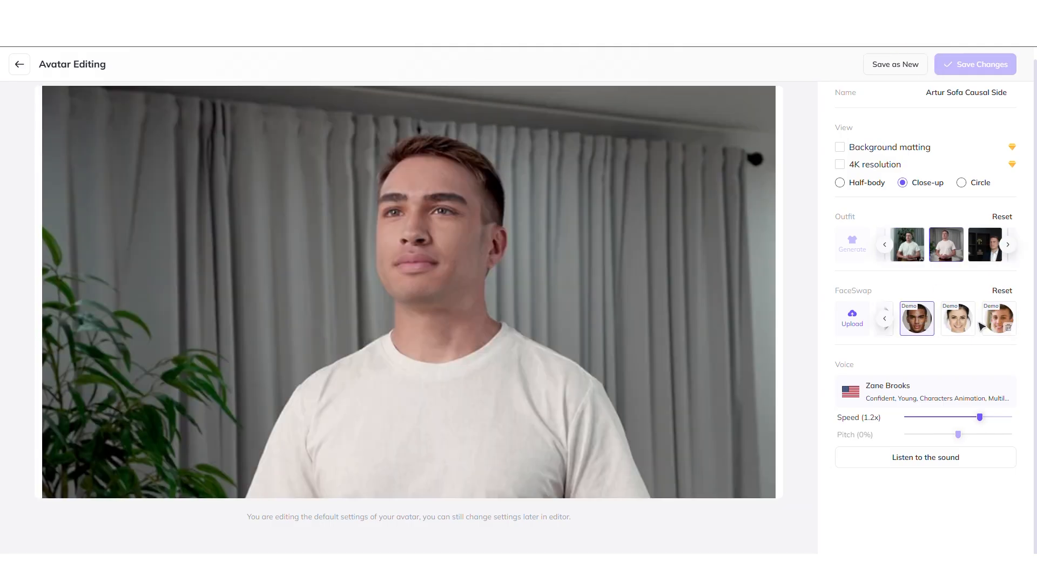
{"action": "left_click", "coordinate": [994, 319]}
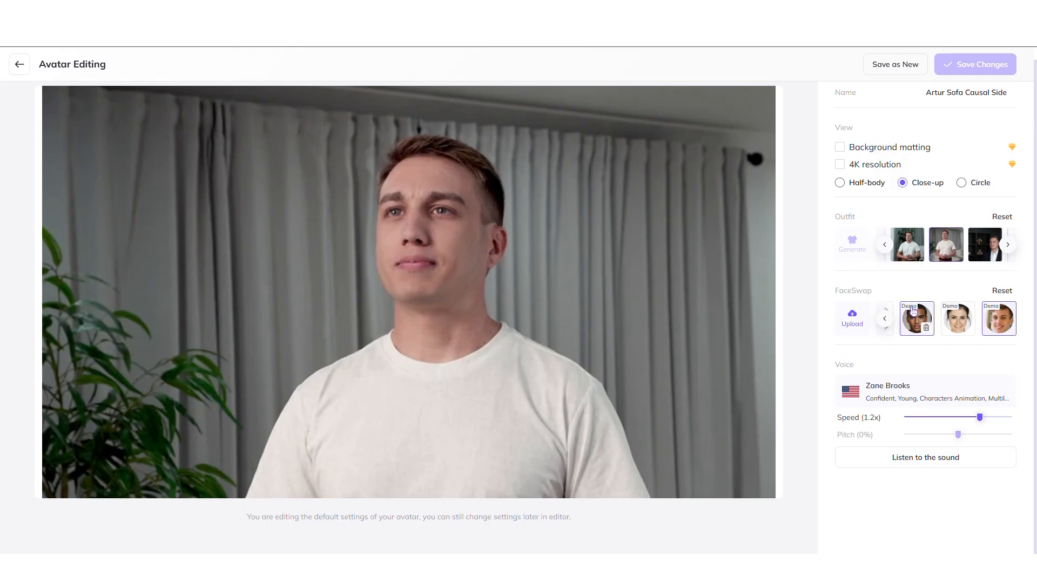
{"action": "left_click", "coordinate": [888, 66]}
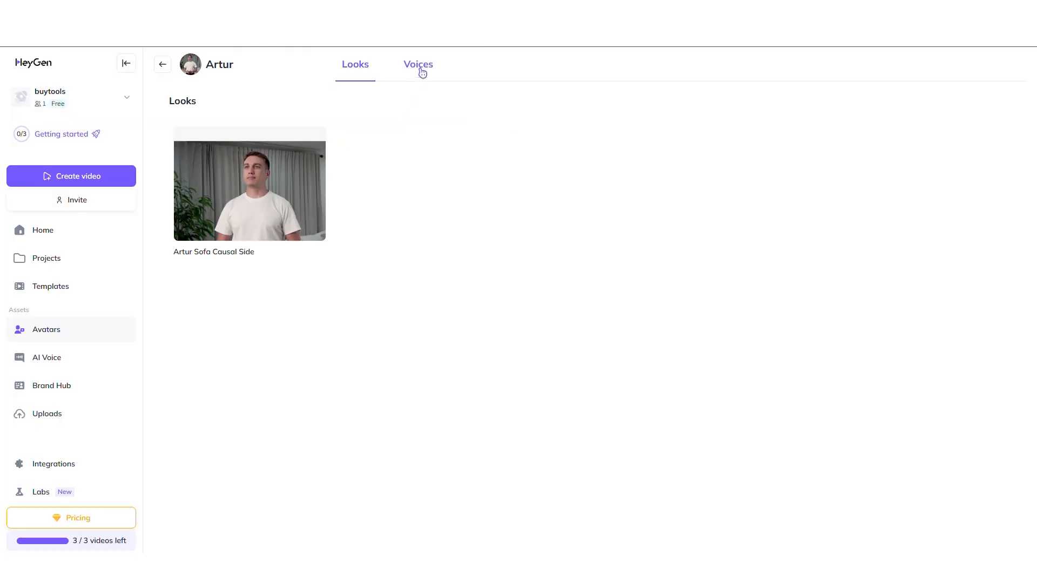
Open the avatar's voices and play the Zane Brooks voice sample
{"action": "left_click", "coordinate": [422, 73]}
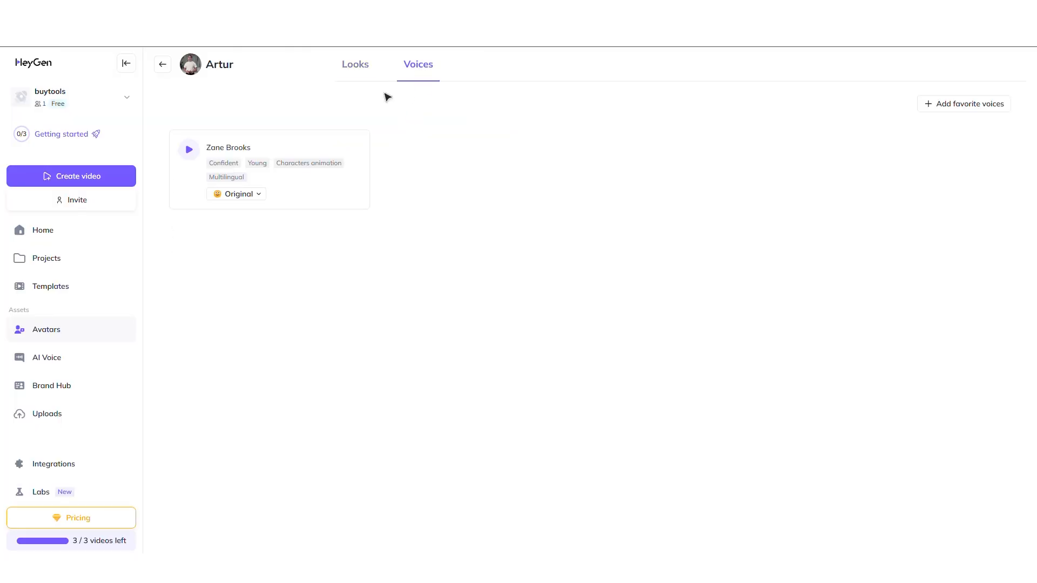
{"action": "left_click", "coordinate": [190, 149]}
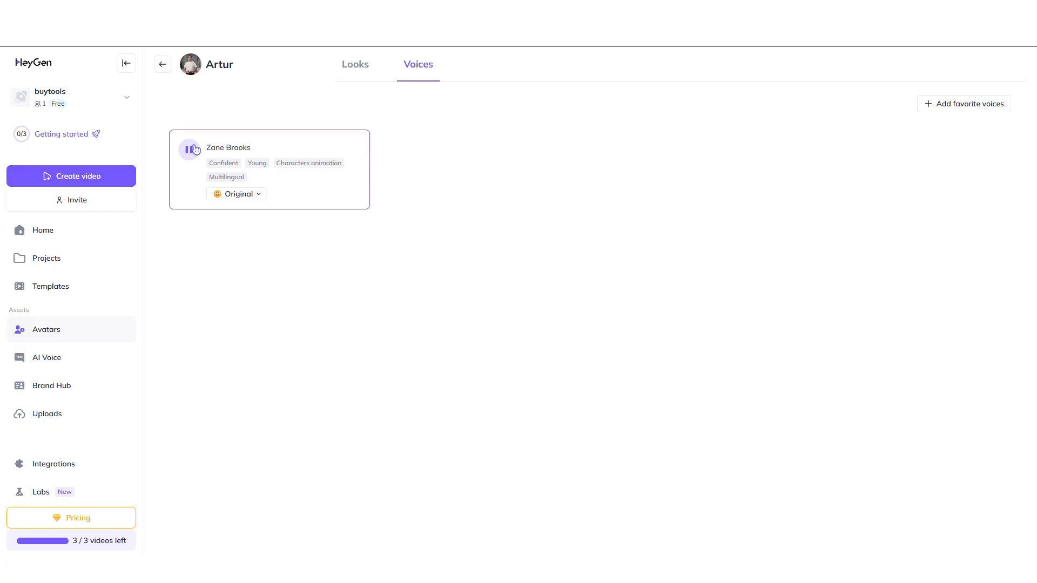
{"action": "left_click", "coordinate": [196, 149]}
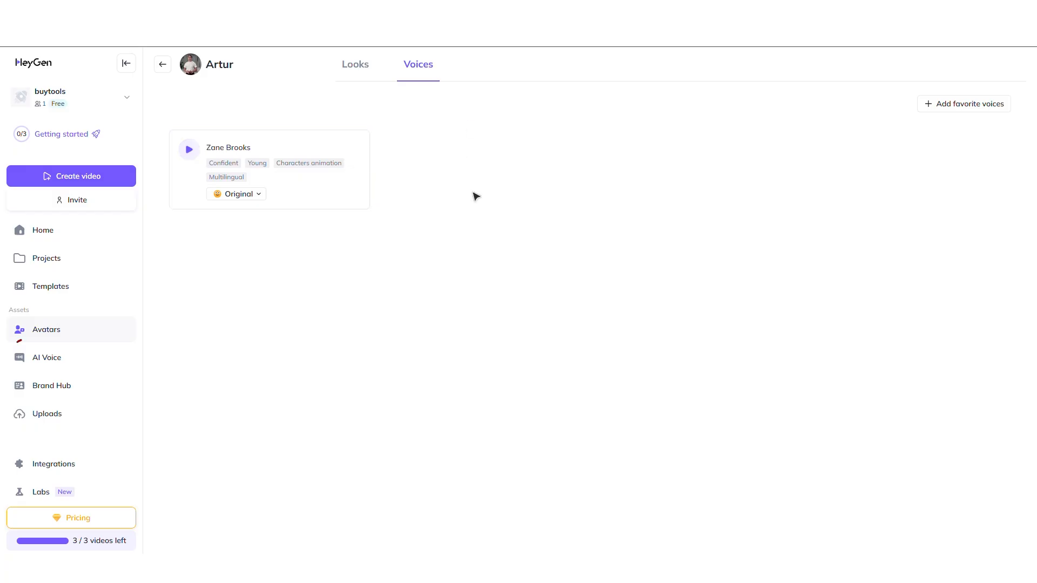
Open the AI Voice library and browse the available voices
{"action": "left_click", "coordinate": [76, 359]}
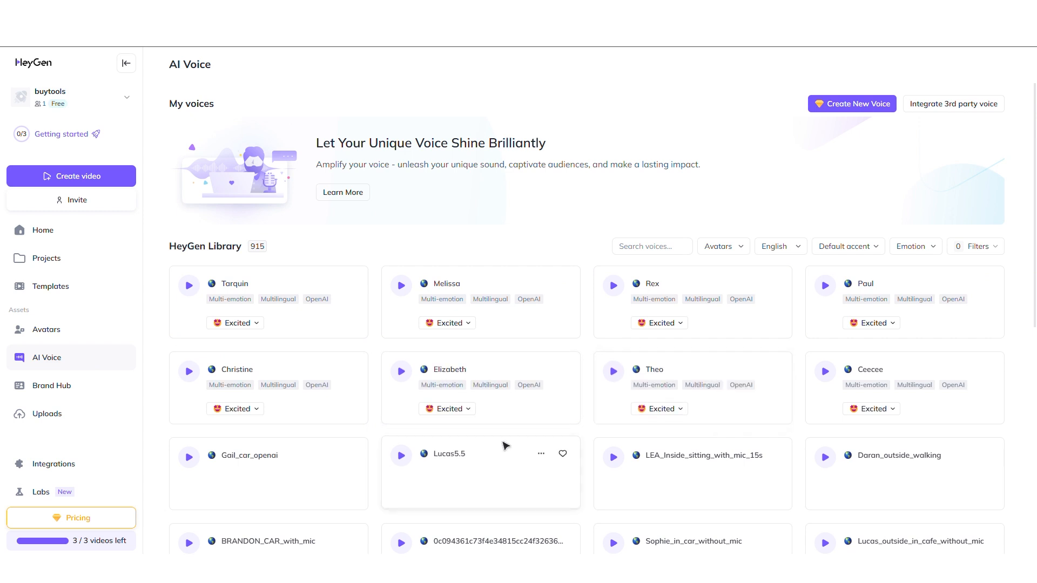
{"action": "scroll", "coordinate": [504, 446], "scroll_direction": "down", "scroll_amount": 5}
{"action": "scroll", "coordinate": [556, 289], "scroll_direction": "up", "scroll_amount": 6}
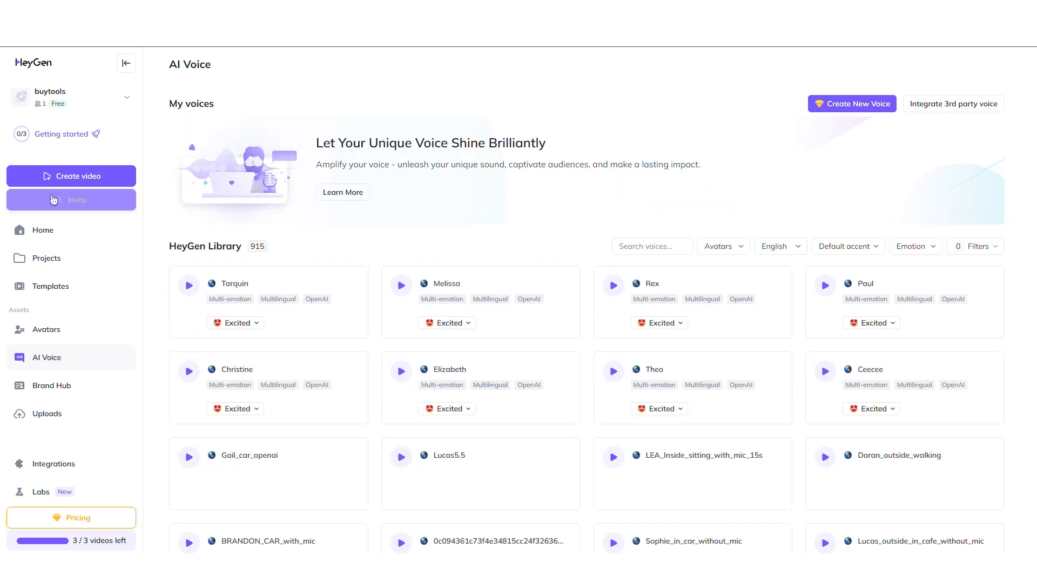
Start a new avatar video from scratch in portrait orientation
{"action": "left_click", "coordinate": [73, 177]}
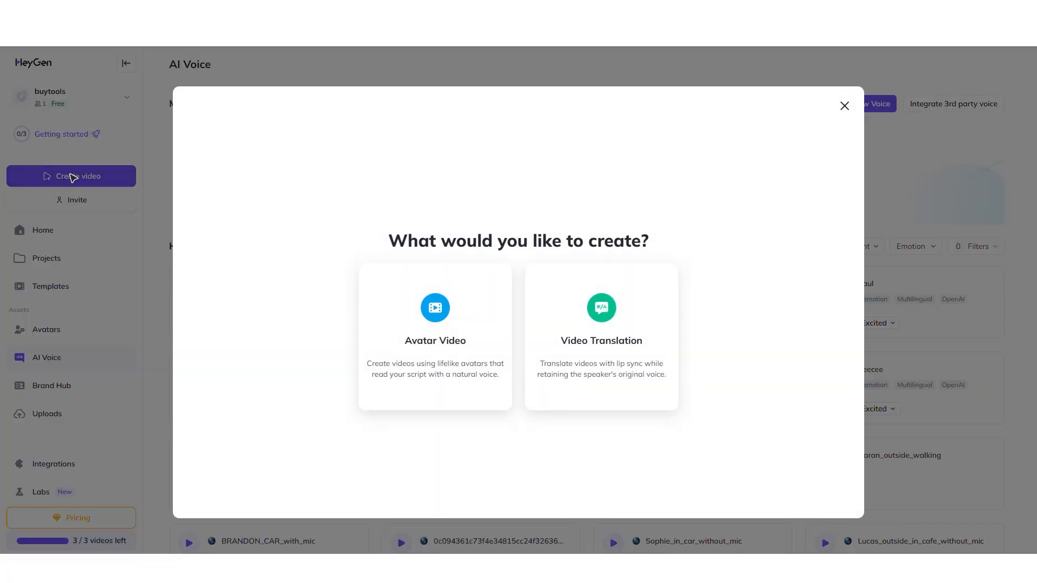
{"action": "left_click", "coordinate": [442, 364]}
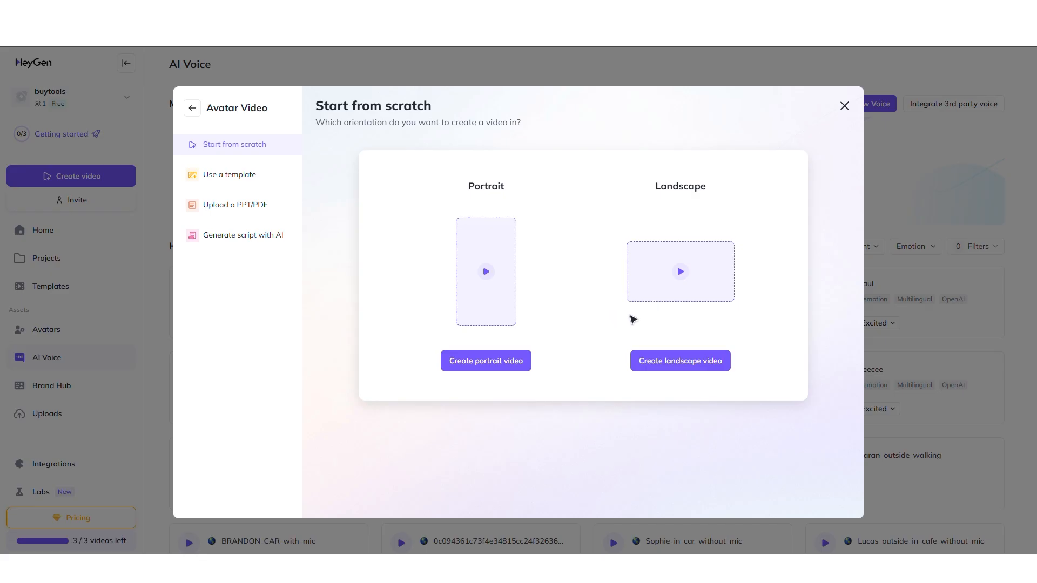
{"action": "left_click", "coordinate": [497, 363]}
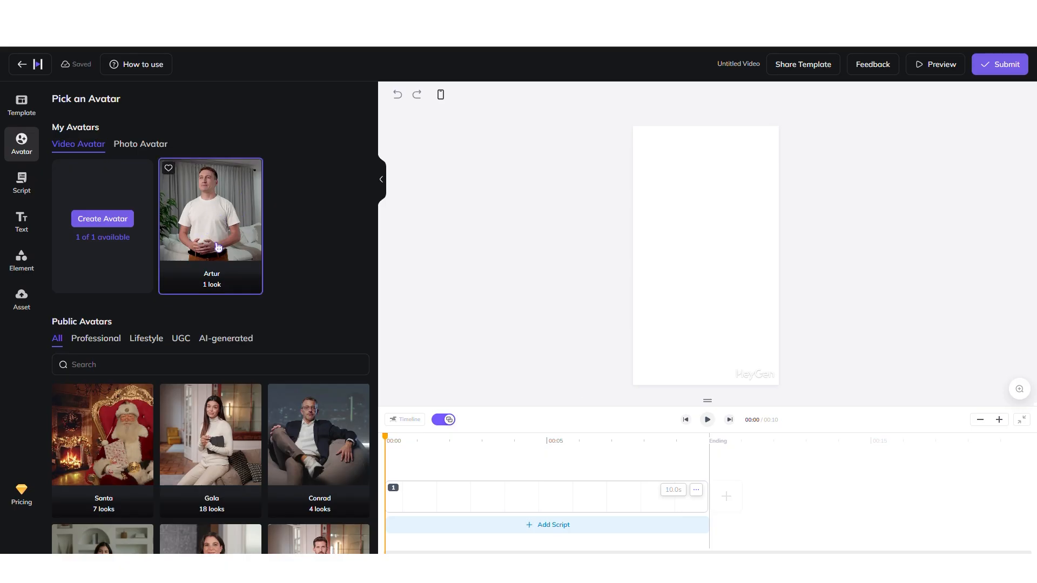
Browse the public avatars and open Masha's looks before returning to the avatar list
{"action": "scroll", "coordinate": [233, 378], "scroll_direction": "down", "scroll_amount": 5}
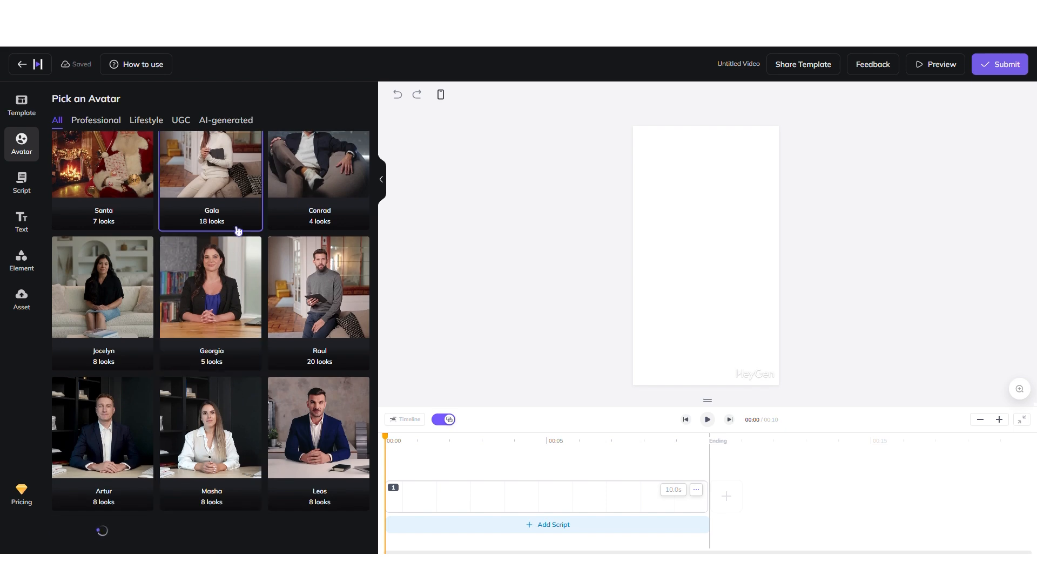
{"action": "scroll", "coordinate": [254, 351], "scroll_direction": "down", "scroll_amount": 4}
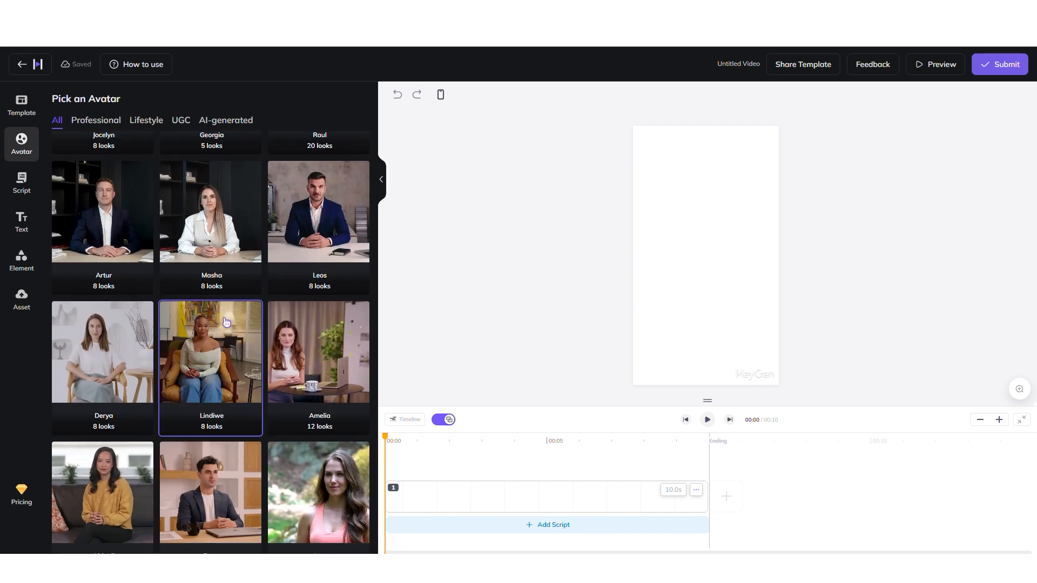
{"action": "left_click", "coordinate": [205, 255]}
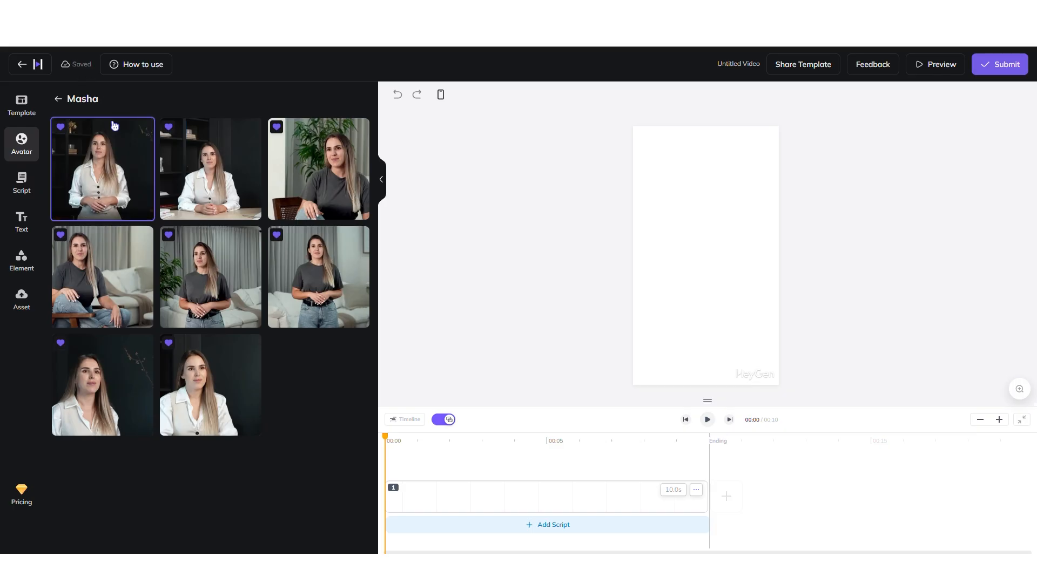
{"action": "left_click", "coordinate": [61, 101]}
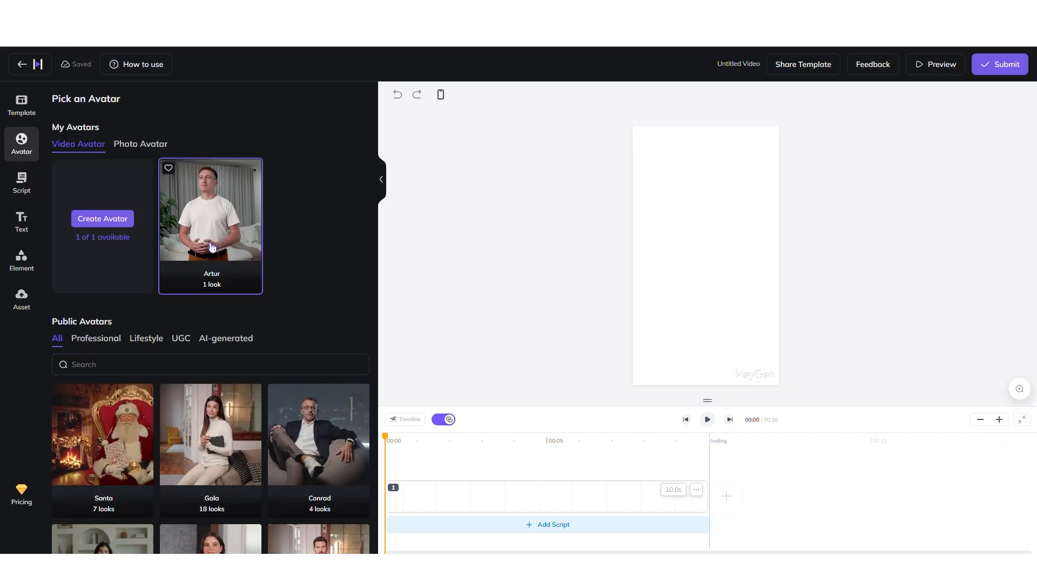
Add the Artur Office Side 2 avatar look to the portrait video and play the preview
{"action": "left_click", "coordinate": [192, 238]}
{"action": "left_click", "coordinate": [108, 181]}
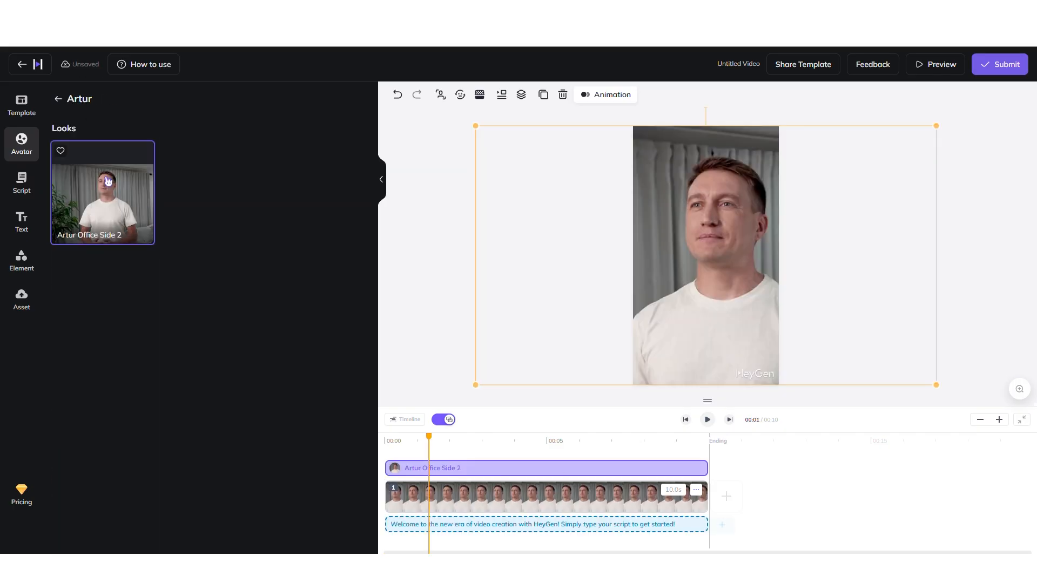
{"action": "key", "text": "space"}
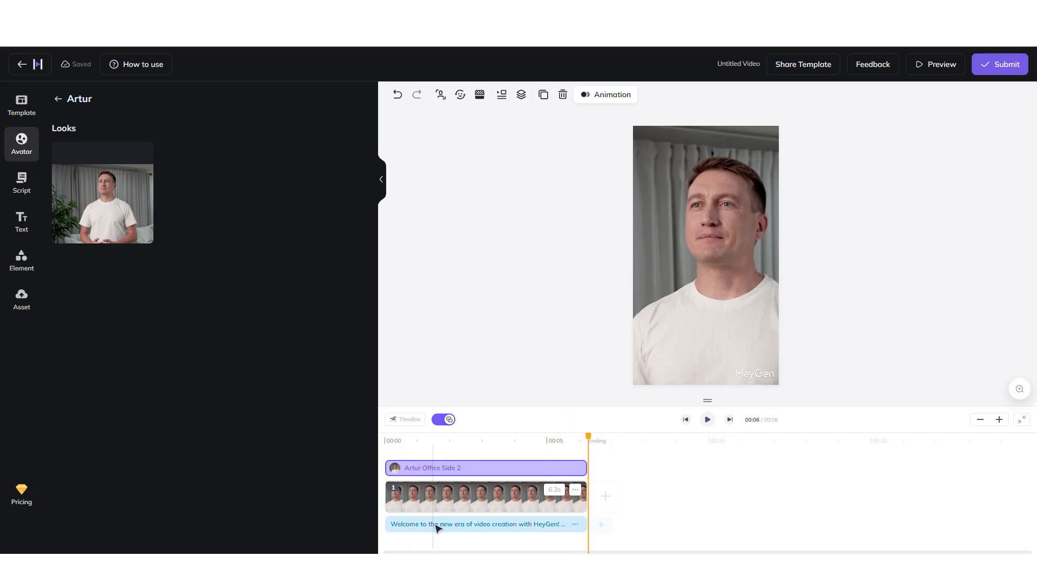
Add the Online Webinar portrait template to the video as a second scene
{"action": "left_click", "coordinate": [452, 527]}
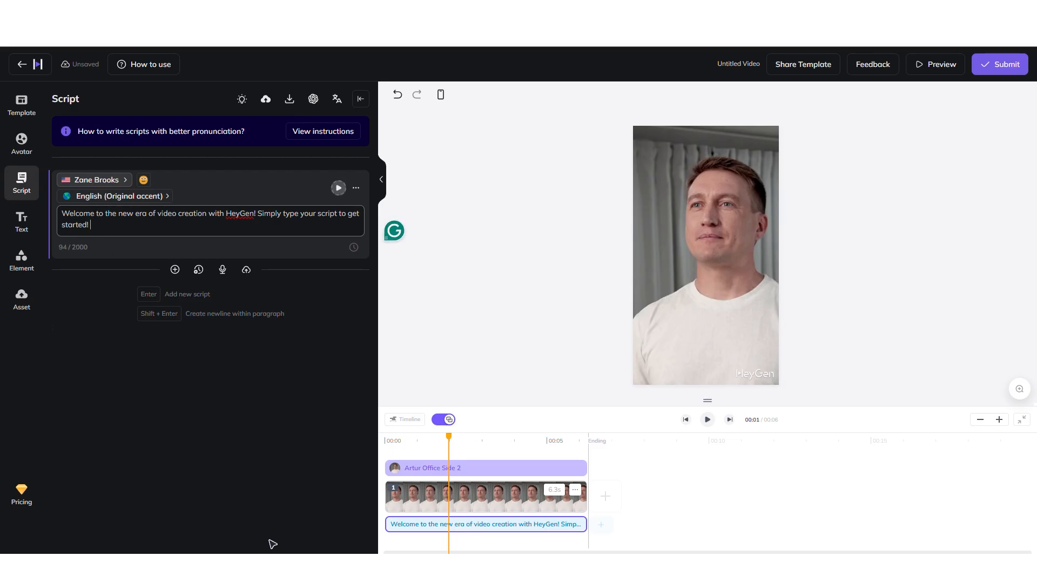
{"action": "triple_click", "coordinate": [64, 217]}
{"action": "left_click", "coordinate": [24, 108]}
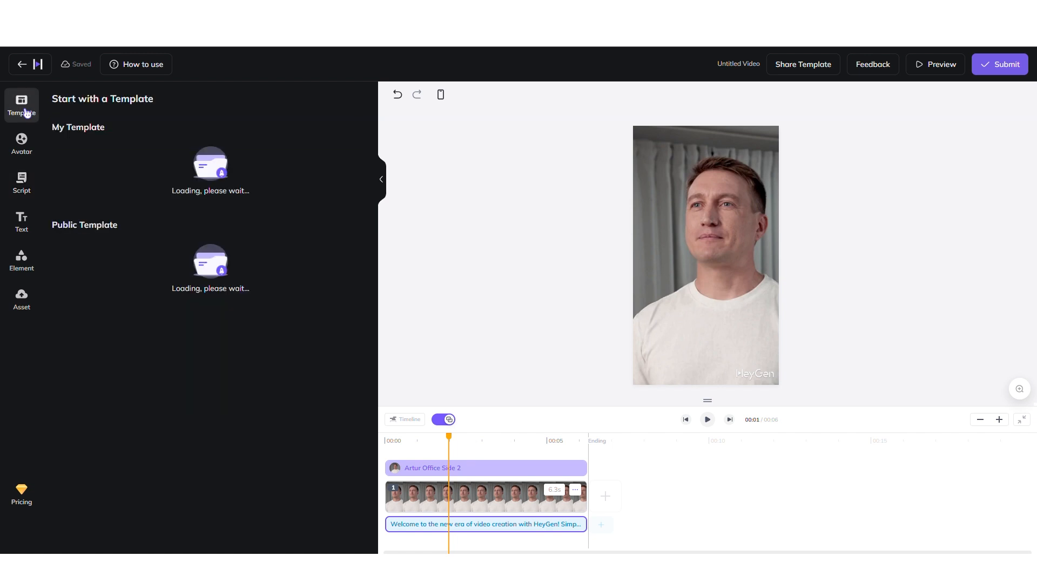
{"action": "scroll", "coordinate": [232, 351], "scroll_direction": "down", "scroll_amount": 5}
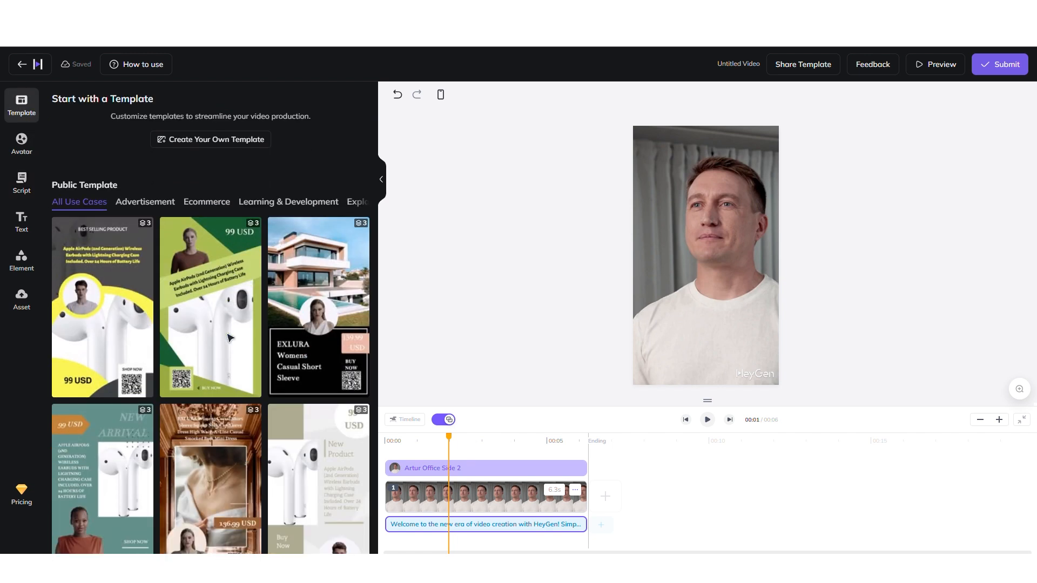
{"action": "scroll", "coordinate": [241, 371], "scroll_direction": "down", "scroll_amount": 10}
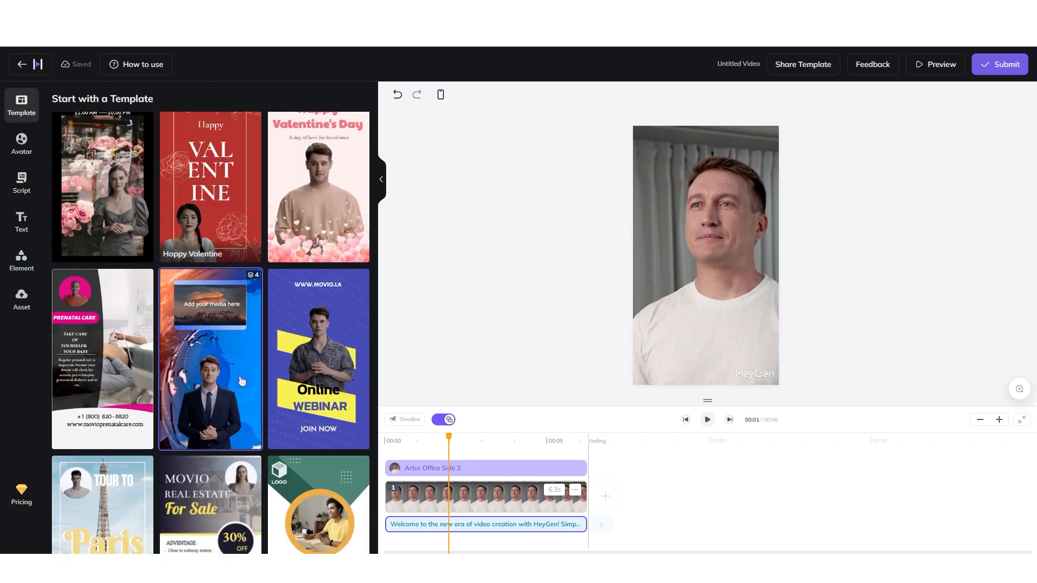
{"action": "left_click", "coordinate": [337, 381]}
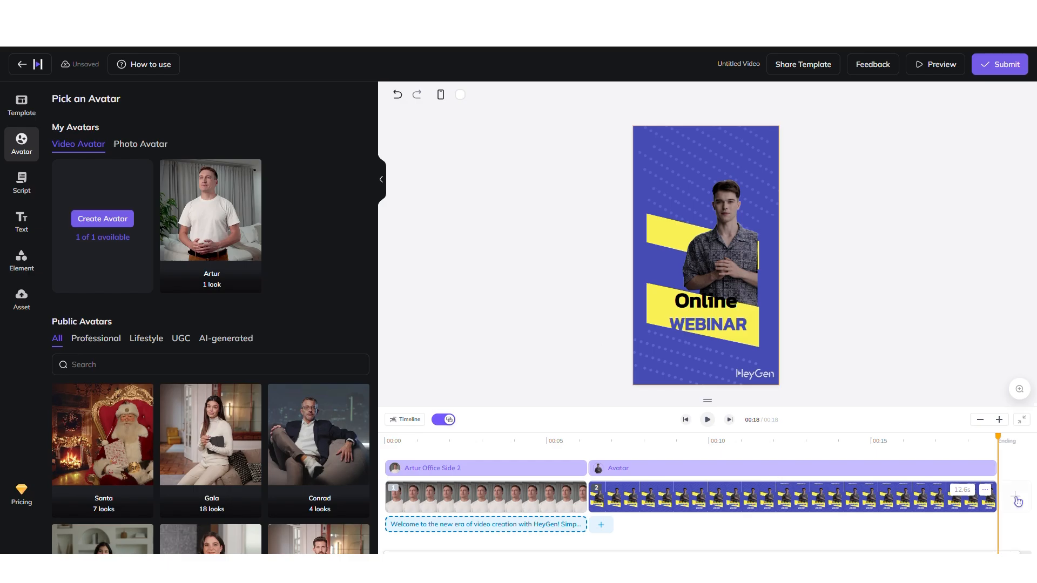
Add a script to the second scene by pasting 'hi we are welcoming you to join the webinar for information about AI tools…' and preview it
{"action": "left_click", "coordinate": [601, 524]}
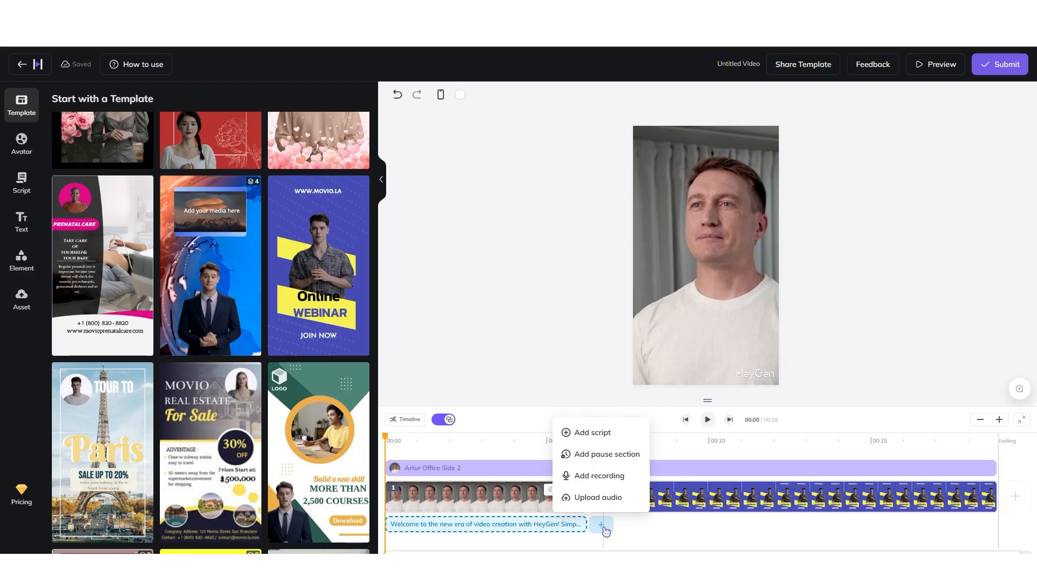
{"action": "left_click", "coordinate": [601, 432]}
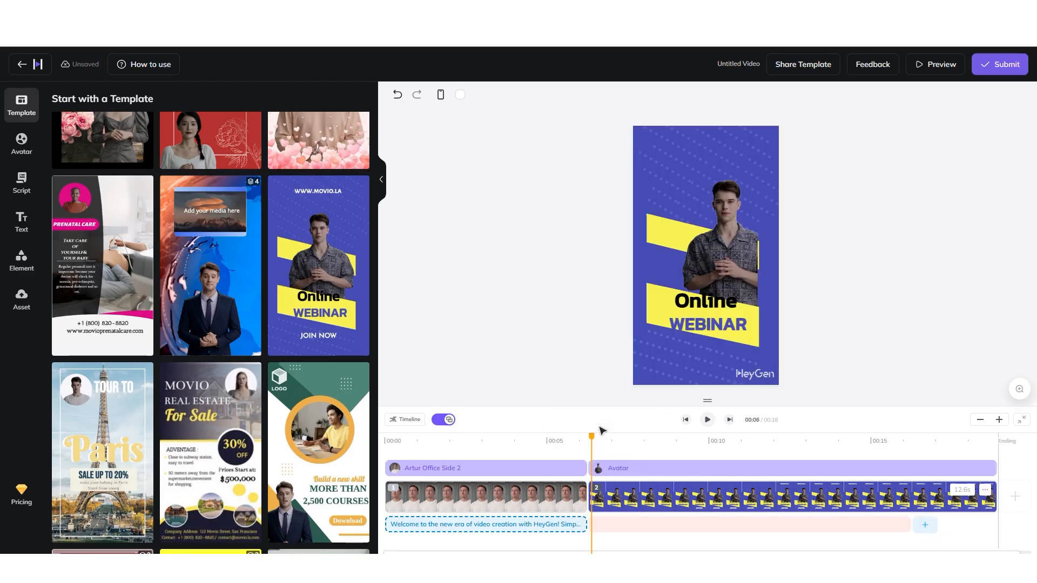
{"action": "left_click", "coordinate": [22, 182]}
{"action": "left_click", "coordinate": [93, 317]}
{"action": "type", "text": "hi we are welcoming you to join the webinar for information about AI tools and how to use them with the help of generative coach."}
{"action": "left_click", "coordinate": [356, 444]}
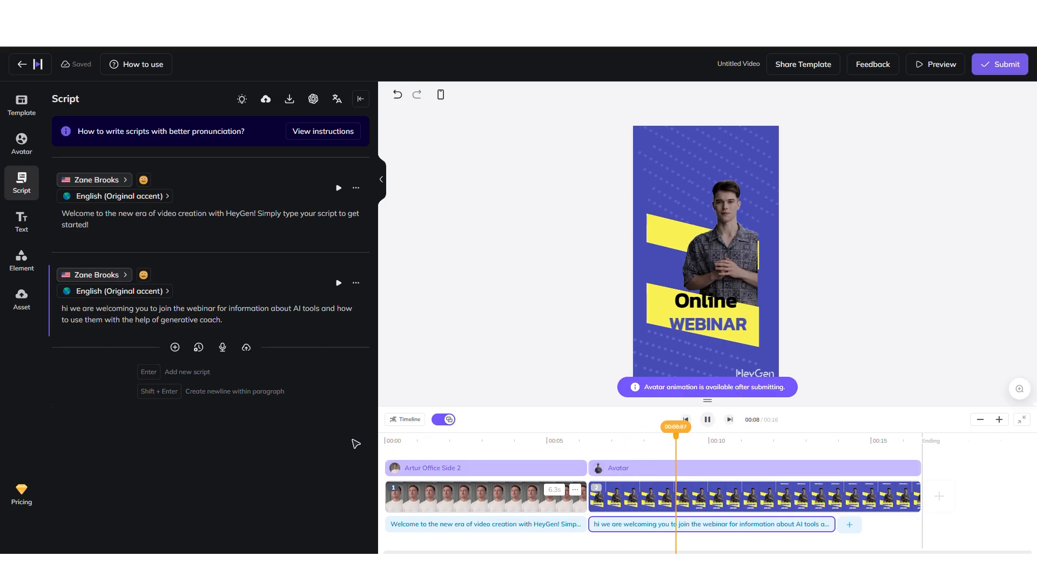
{"action": "key", "text": "space"}
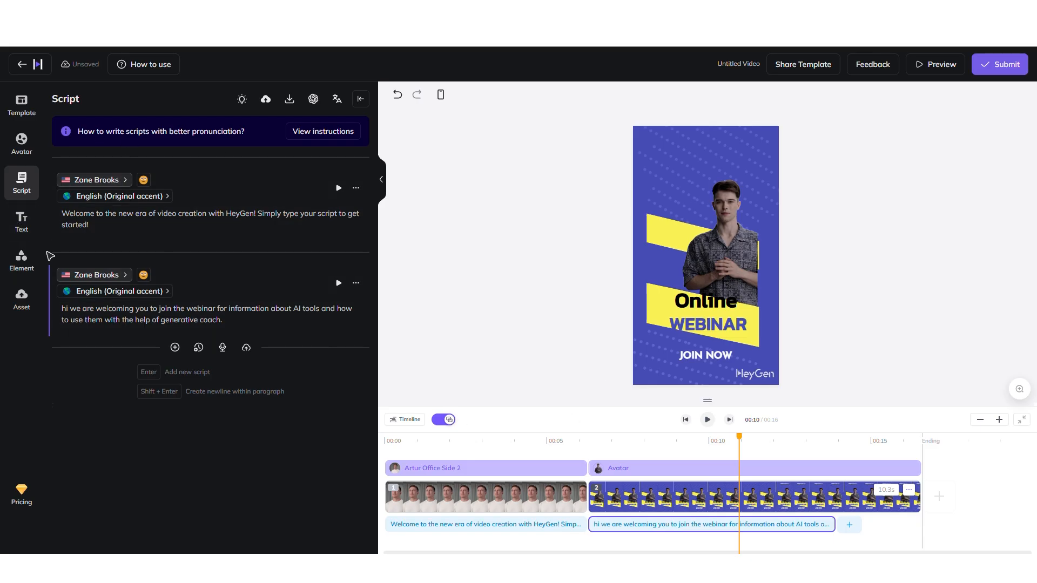
Add an Instagram sticker at the top-right and a Language Study Newsletter text block at the top-left of the second scene
{"action": "left_click", "coordinate": [34, 267]}
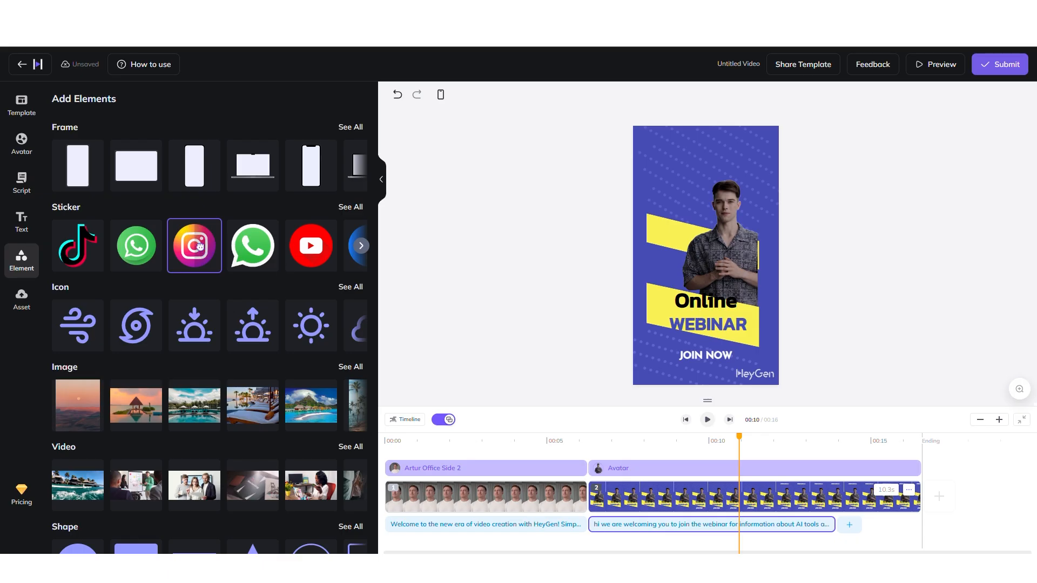
{"action": "left_click_drag", "start_coordinate": [199, 247], "coordinate": [769, 145]}
{"action": "left_click", "coordinate": [22, 221]}
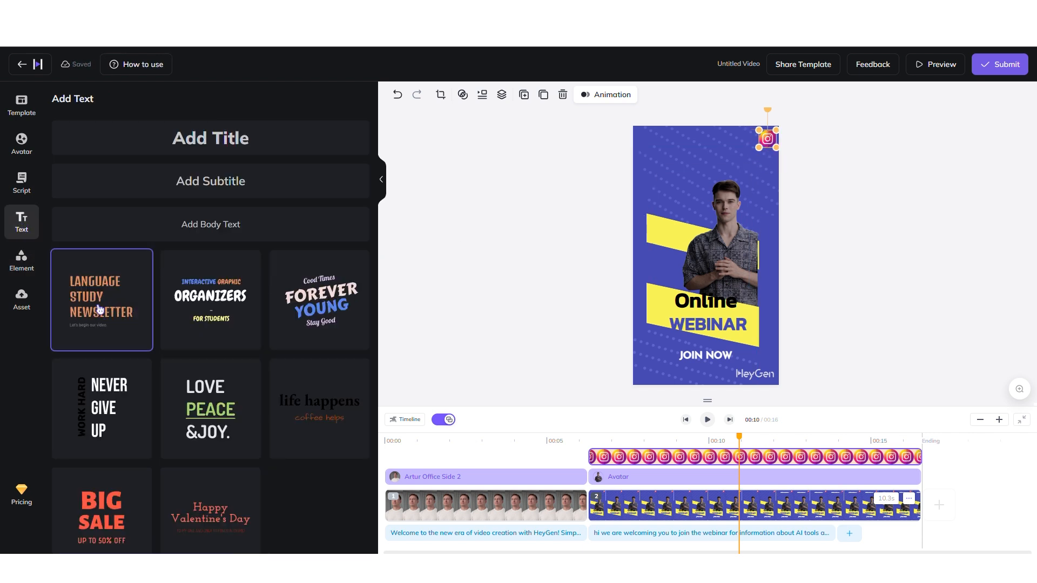
{"action": "left_click_drag", "start_coordinate": [100, 309], "coordinate": [670, 163]}
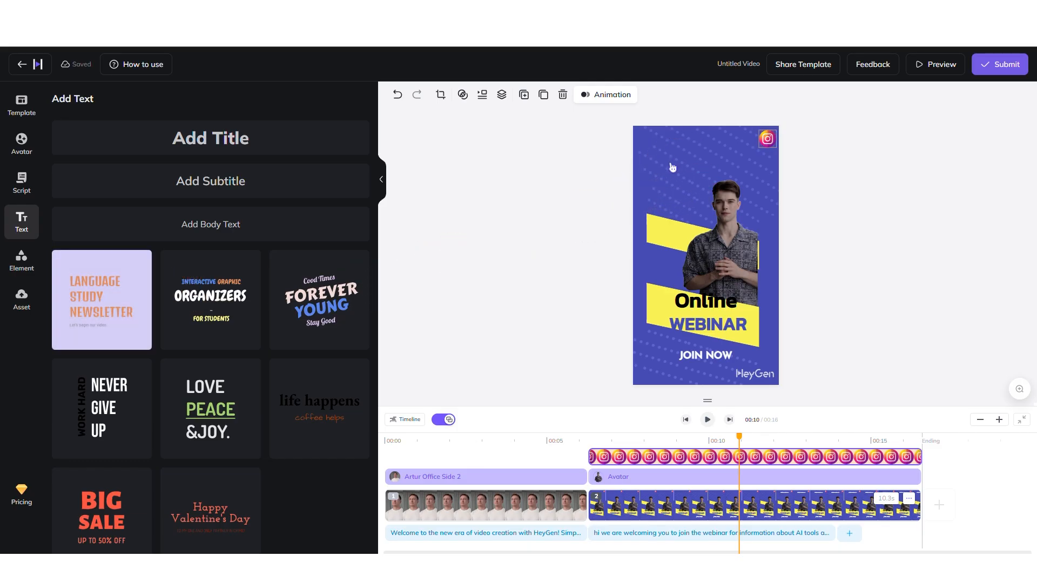
{"action": "left_click_drag", "start_coordinate": [691, 259], "coordinate": [656, 158]}
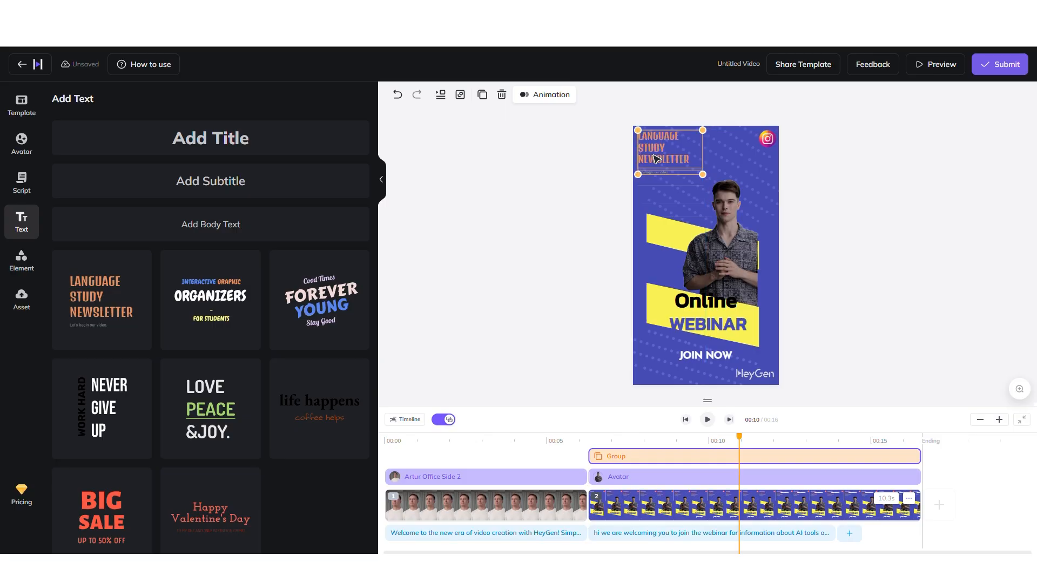
{"action": "left_click", "coordinate": [818, 196]}
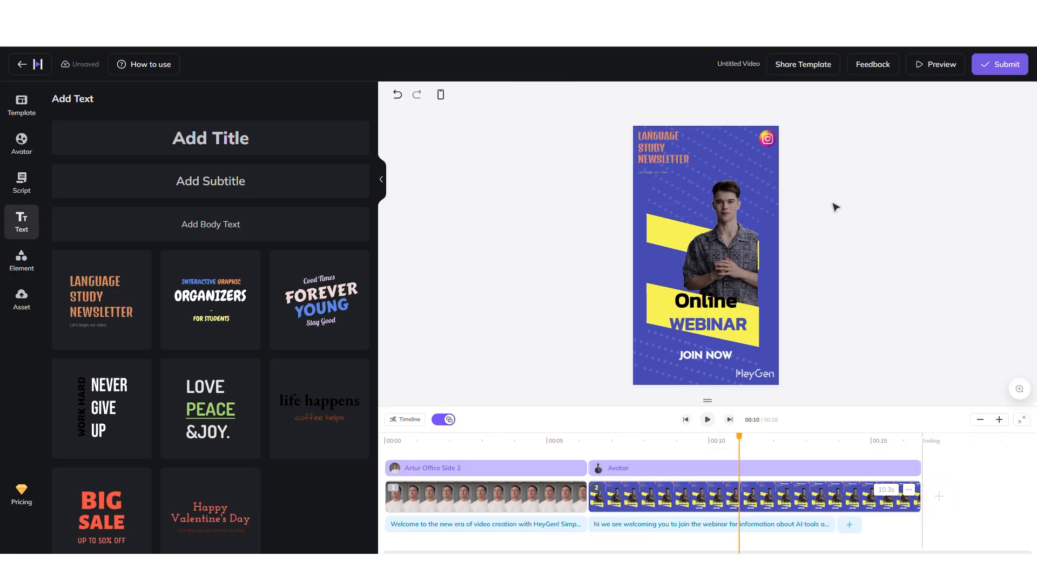
Submit the video named Test at 720p resolution, 25 fps, MP4 format
{"action": "left_click", "coordinate": [1000, 68]}
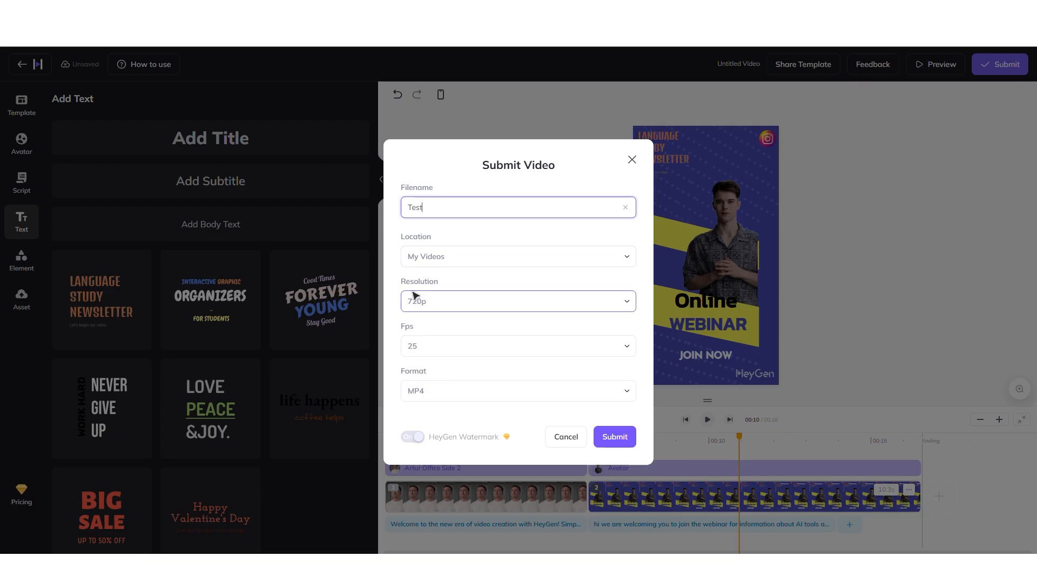
{"action": "left_click", "coordinate": [500, 306]}
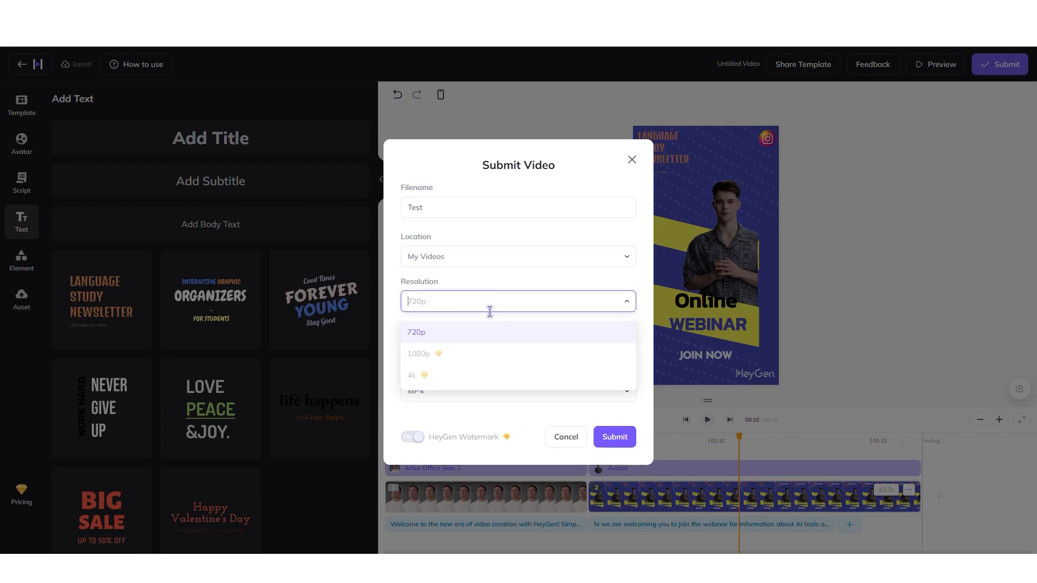
{"action": "left_click", "coordinate": [629, 302]}
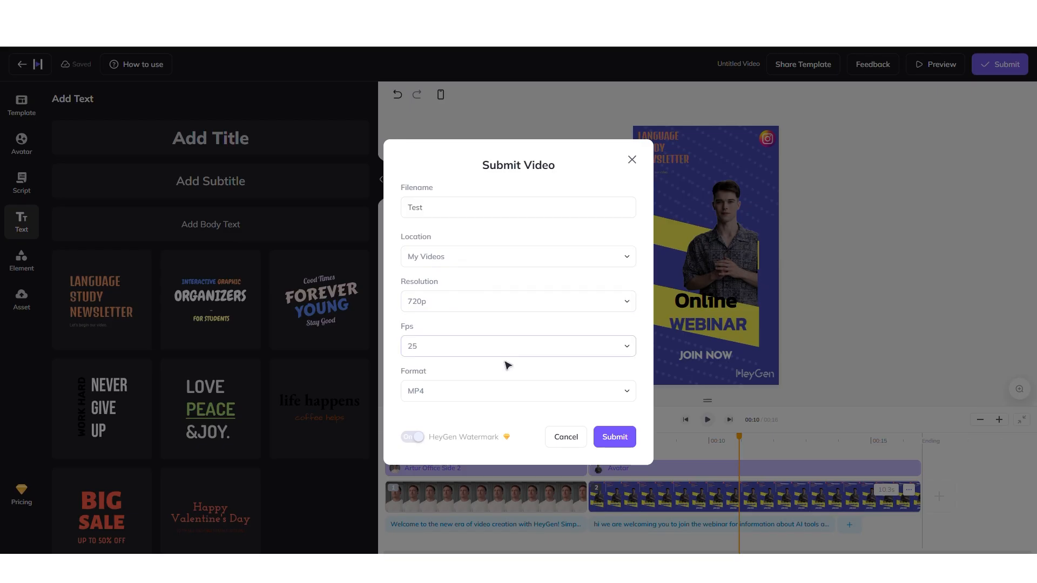
{"action": "left_click", "coordinate": [623, 351]}
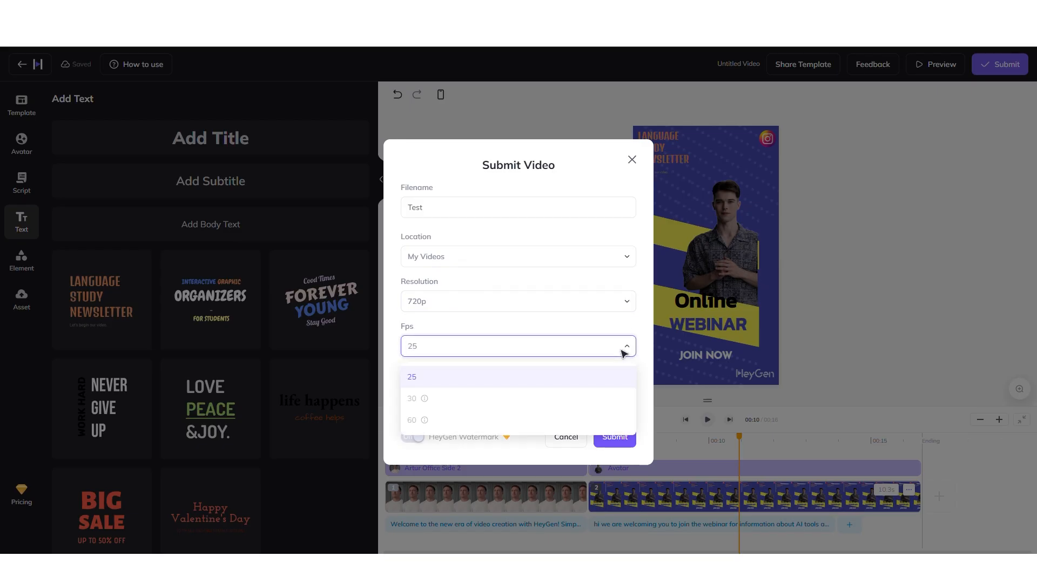
{"action": "left_click", "coordinate": [622, 352]}
{"action": "left_click", "coordinate": [617, 435]}
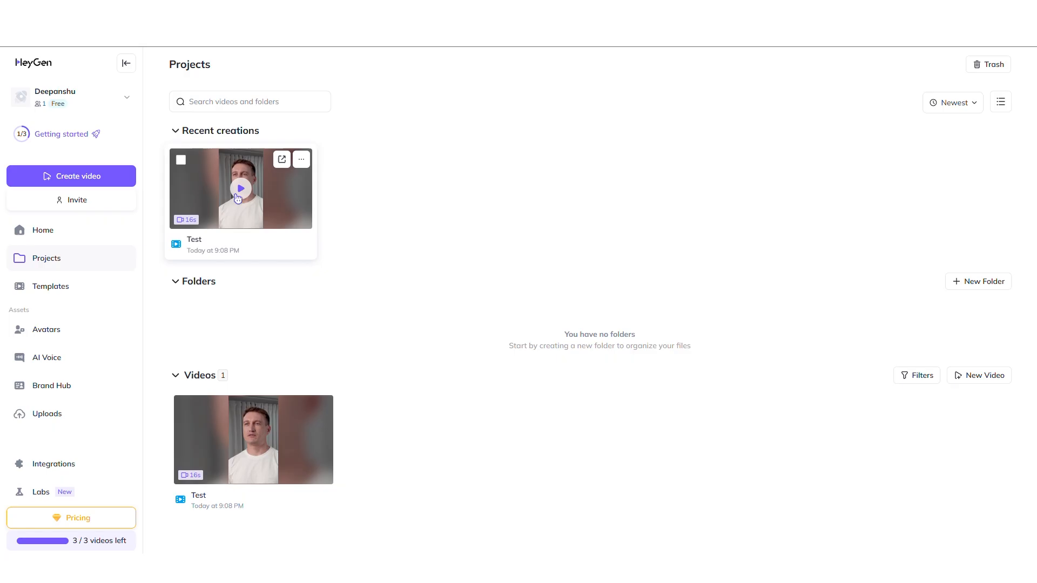
Open the rendered Test video, play it, and turn on captions
{"action": "left_click", "coordinate": [237, 198]}
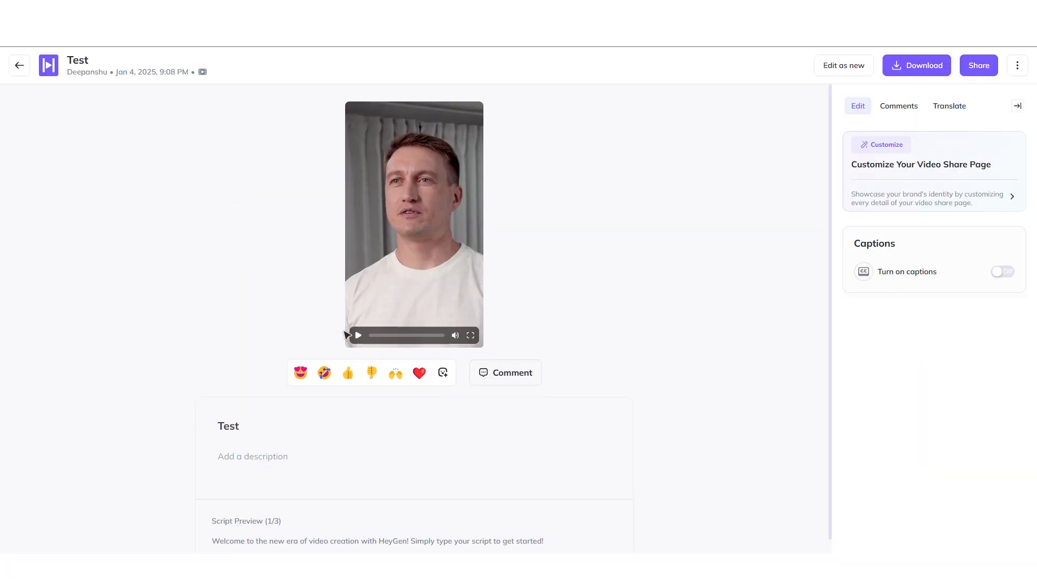
{"action": "left_click", "coordinate": [358, 335]}
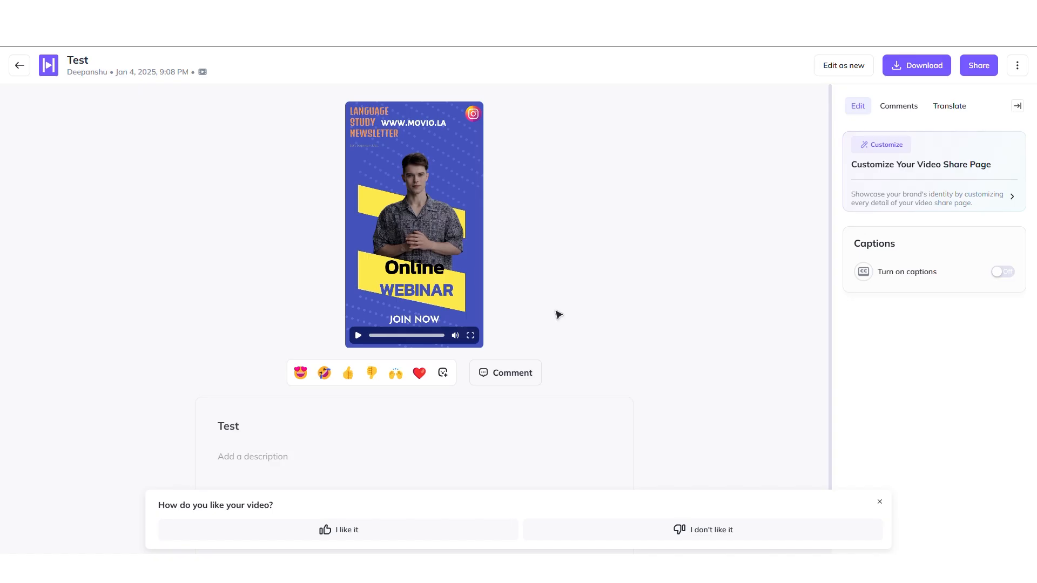
{"action": "left_click", "coordinate": [993, 275]}
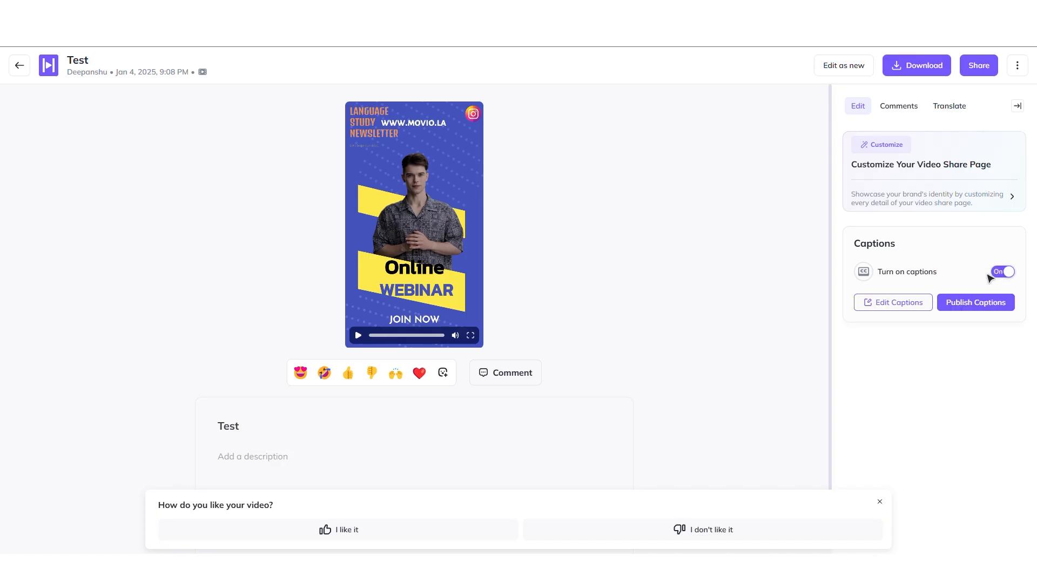
{"action": "left_click", "coordinate": [358, 335]}
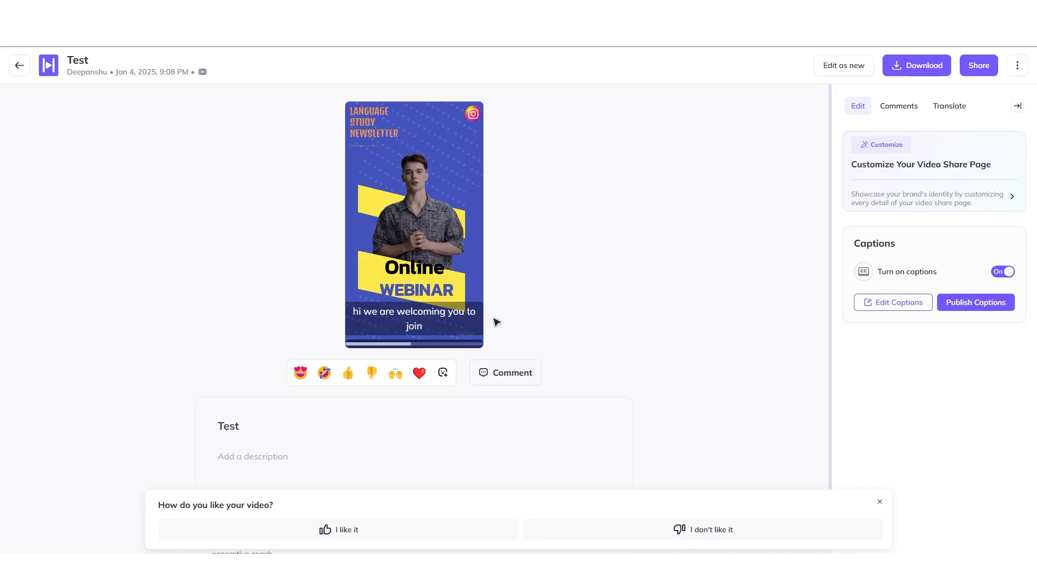
{"action": "left_click", "coordinate": [357, 336]}
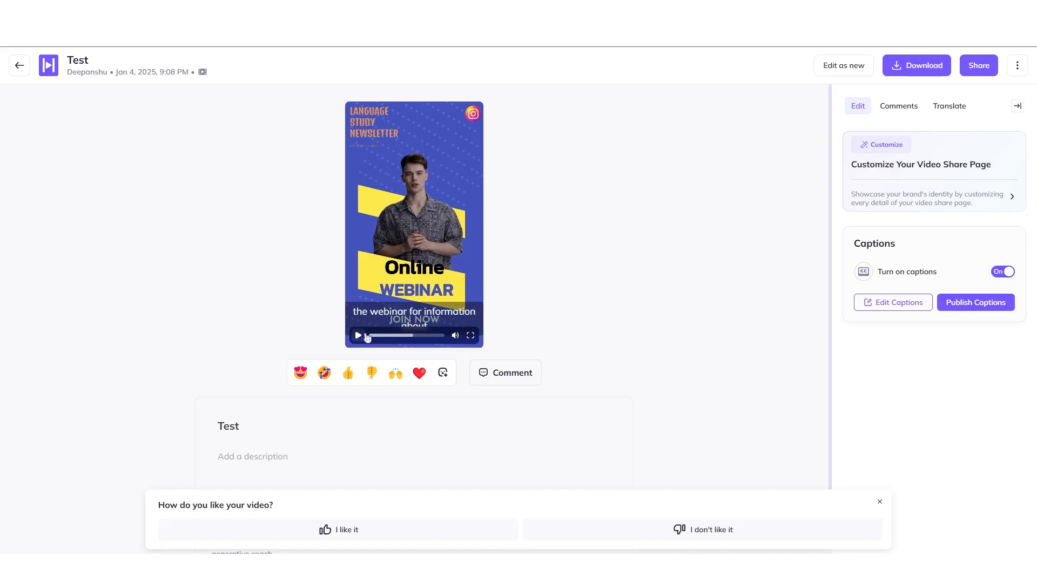
Translate the video into Hindi (India) and submit the translated draft
{"action": "left_click", "coordinate": [949, 106]}
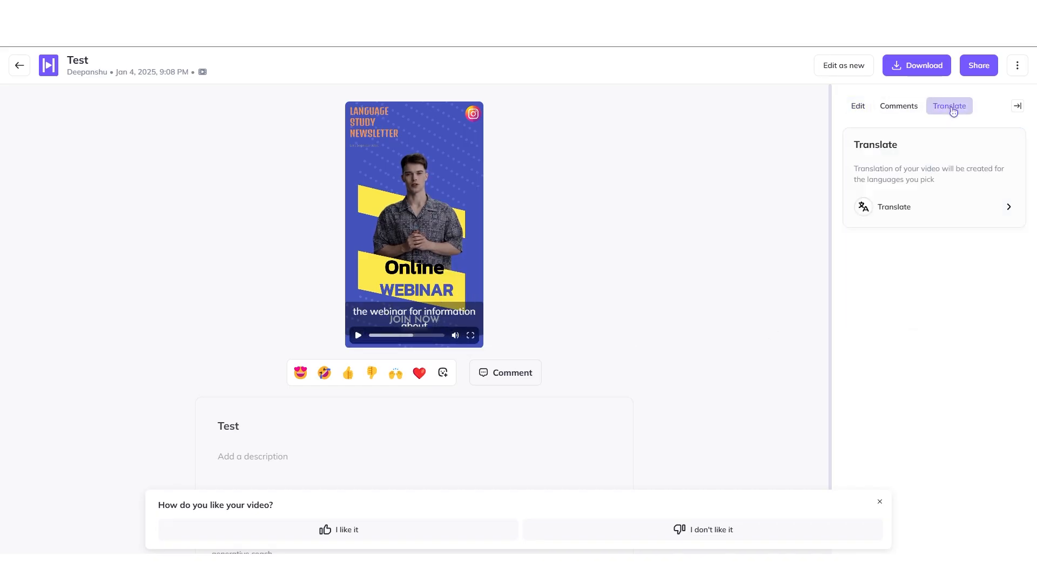
{"action": "left_click", "coordinate": [945, 210]}
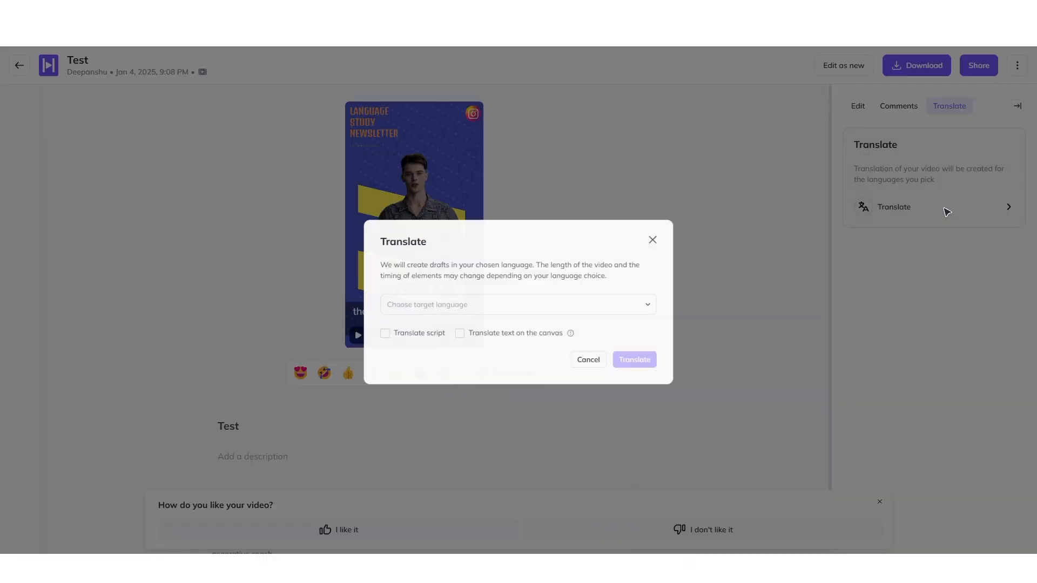
{"action": "left_click", "coordinate": [494, 305]}
{"action": "scroll", "coordinate": [471, 385], "scroll_direction": "down", "scroll_amount": 4}
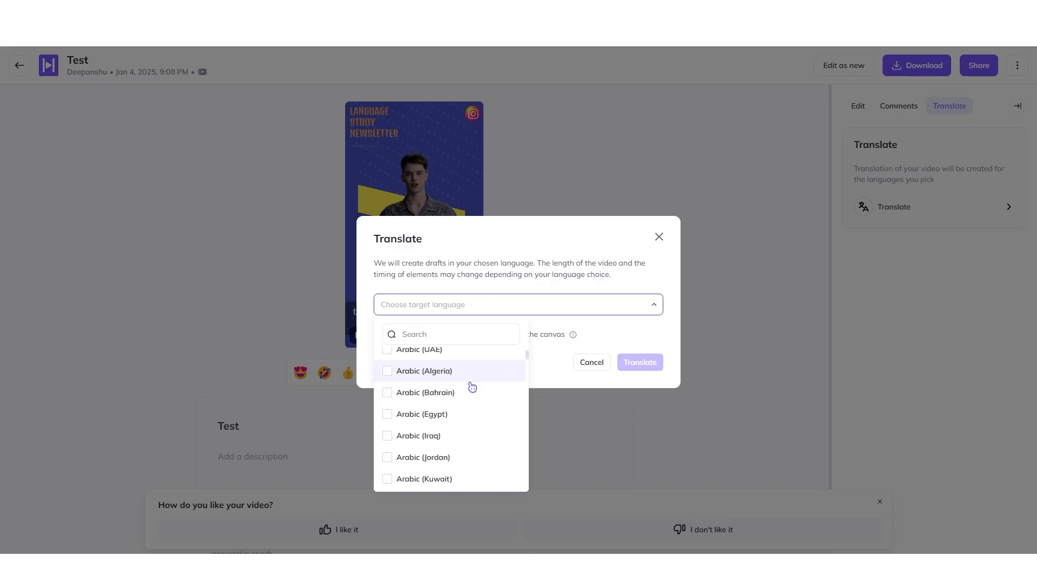
{"action": "scroll", "coordinate": [472, 387], "scroll_direction": "down", "scroll_amount": 15}
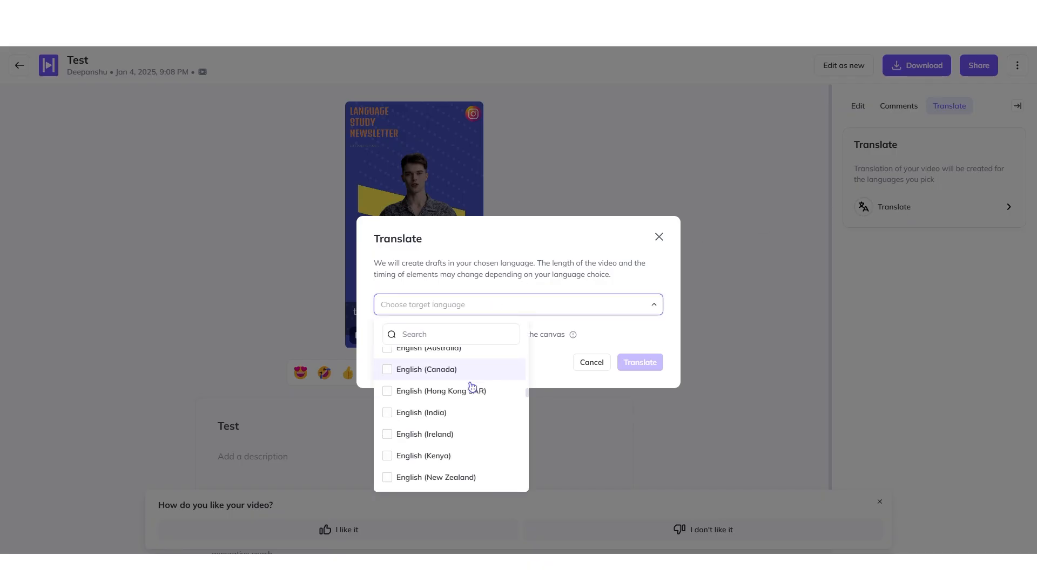
{"action": "scroll", "coordinate": [472, 387], "scroll_direction": "down", "scroll_amount": 10}
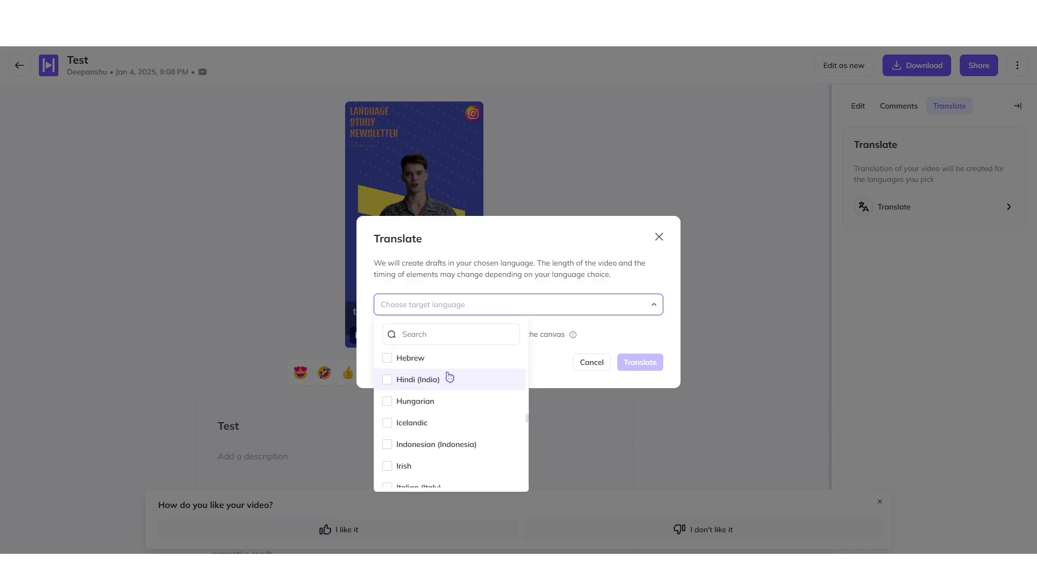
{"action": "left_click", "coordinate": [405, 382]}
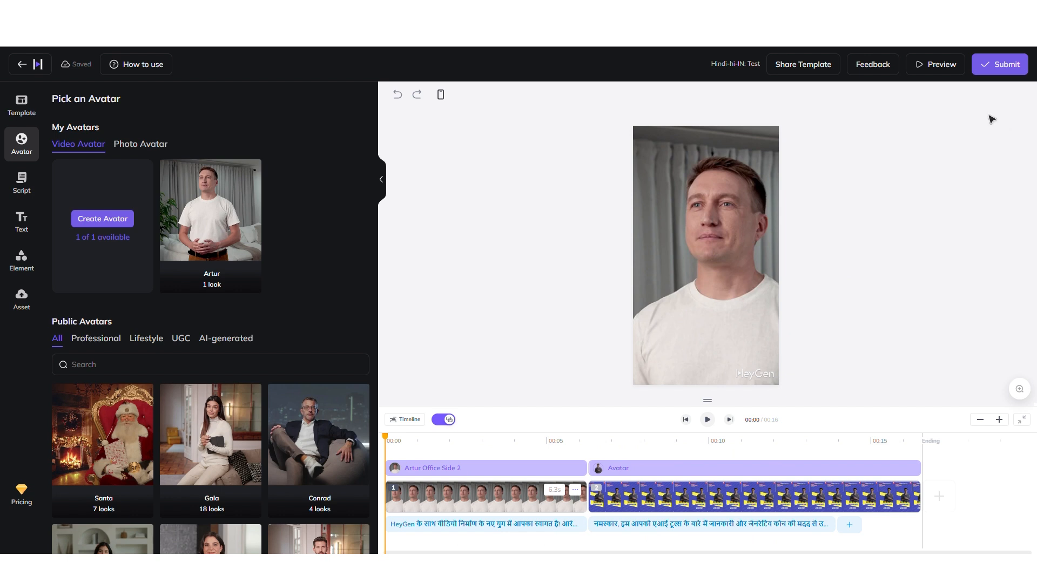
{"action": "left_click", "coordinate": [999, 73]}
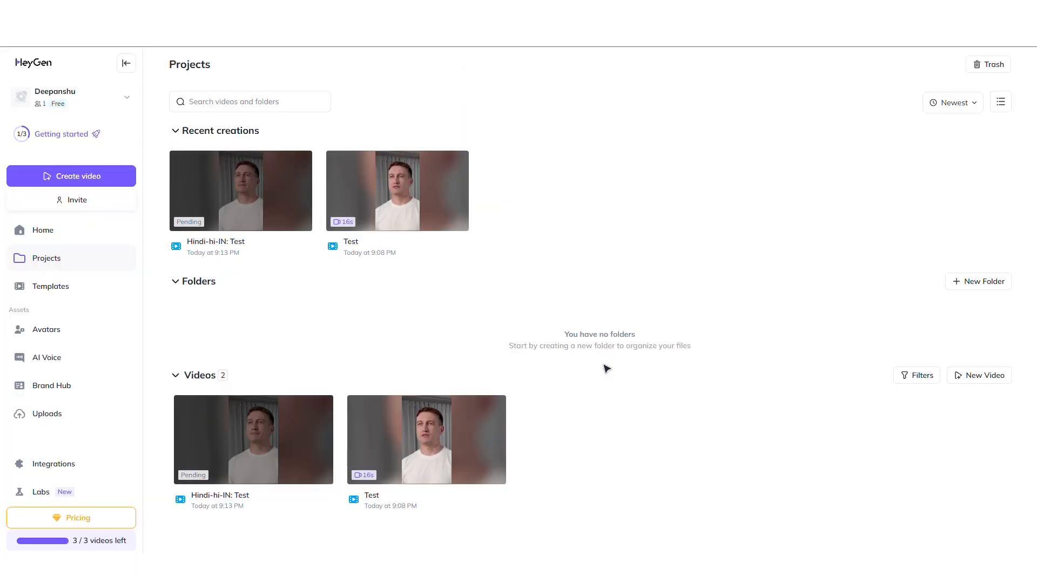
Open the Hindi-hi-IN: Test video and play it
{"action": "left_click", "coordinate": [251, 198]}
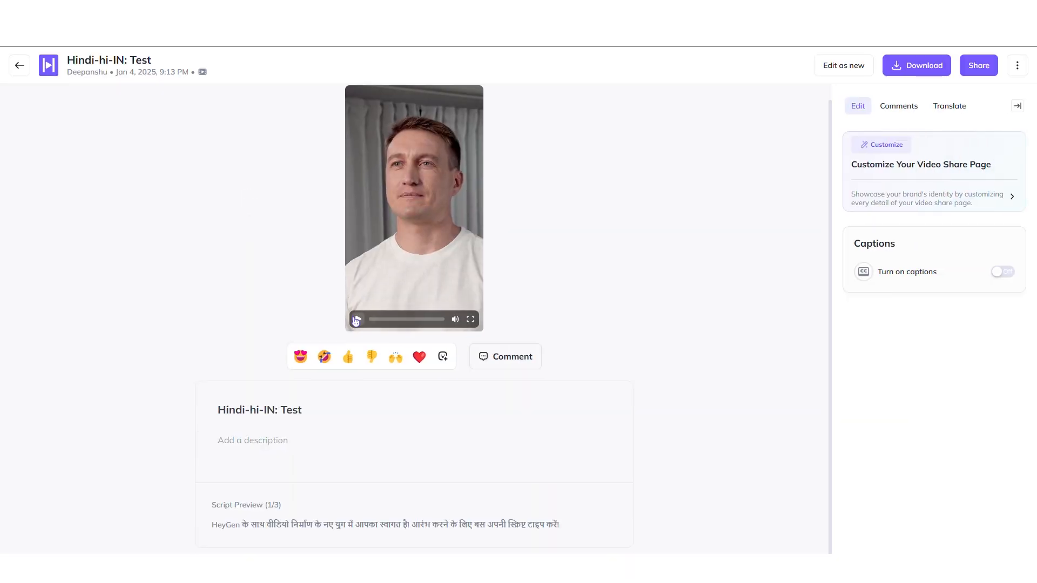
{"action": "left_click", "coordinate": [356, 319]}
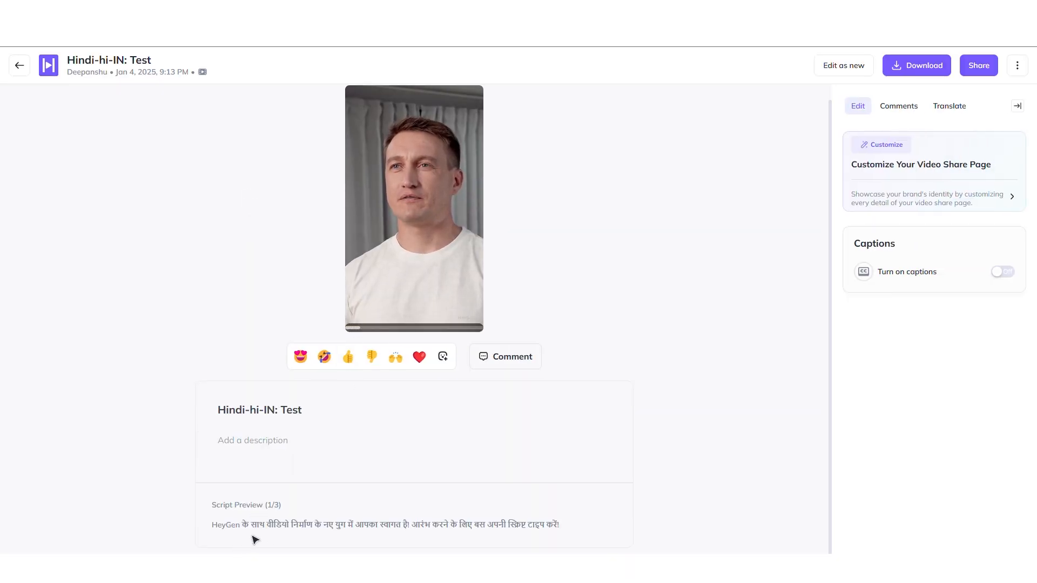